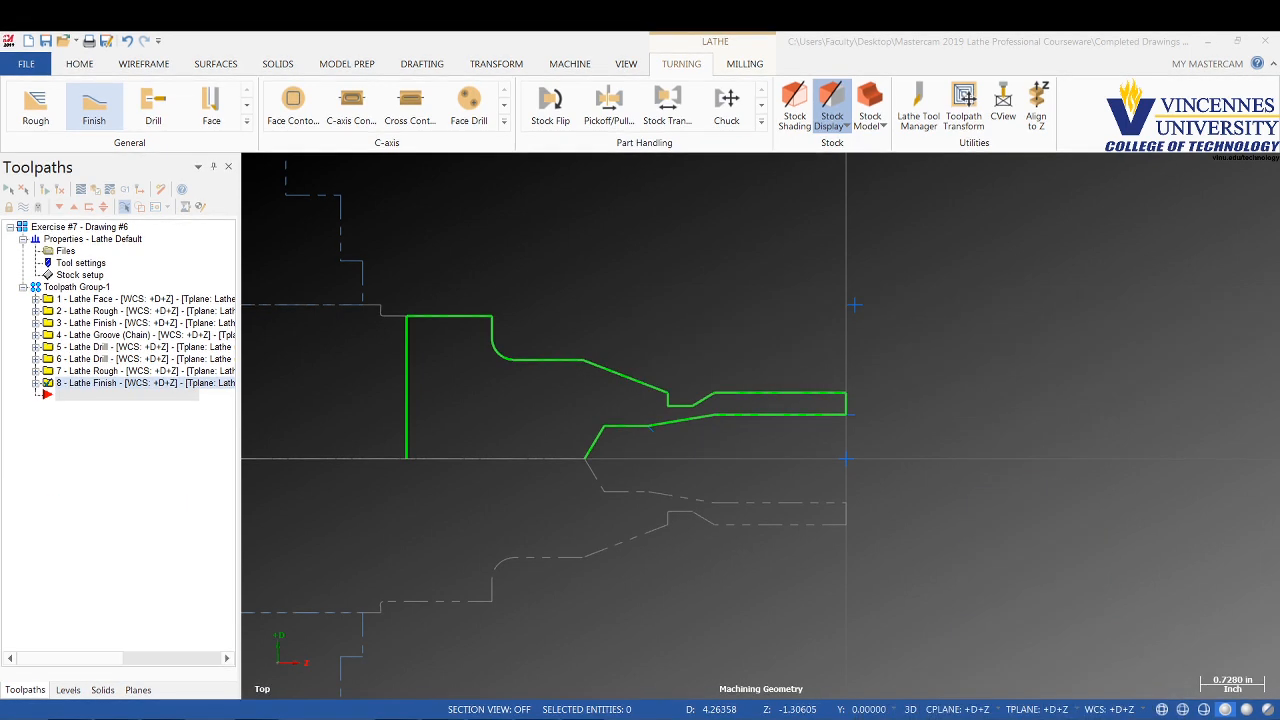
Review the outside rough, finish and groove toolpaths and examine the finish parameters of the operation 3 Lathe Finish
click(90, 311)
click(90, 323)
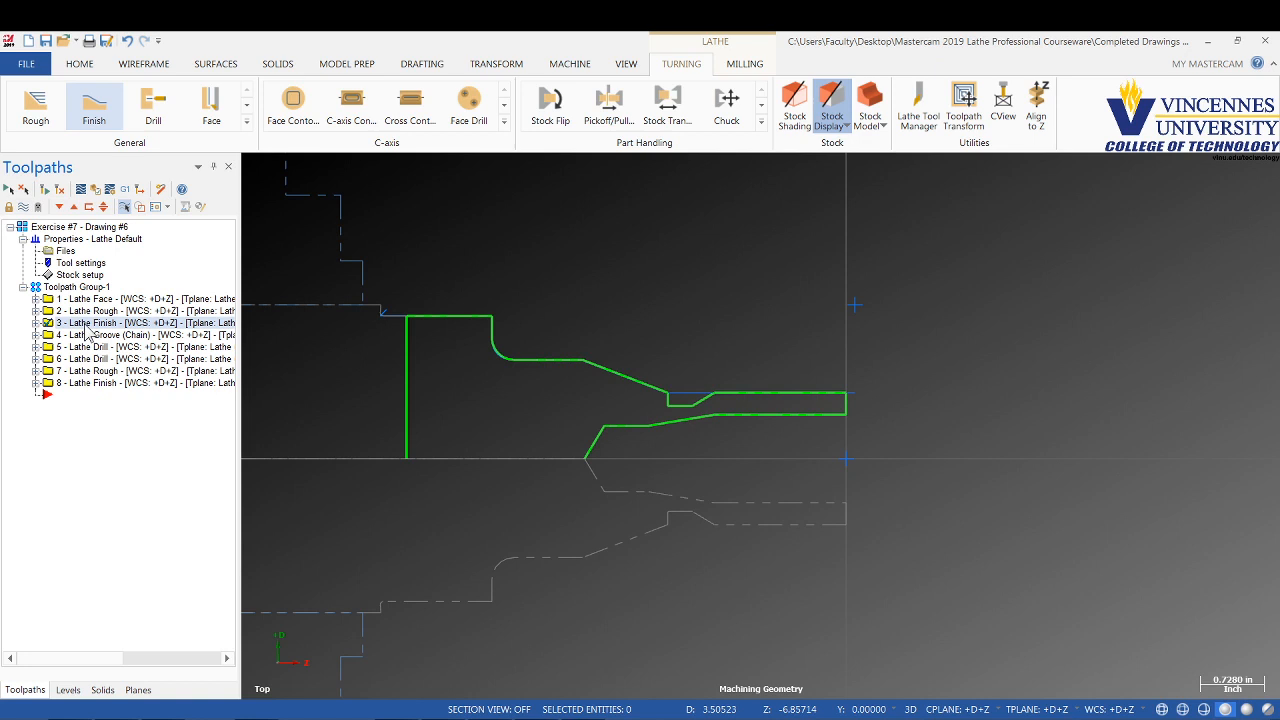
click(35, 323)
click(87, 336)
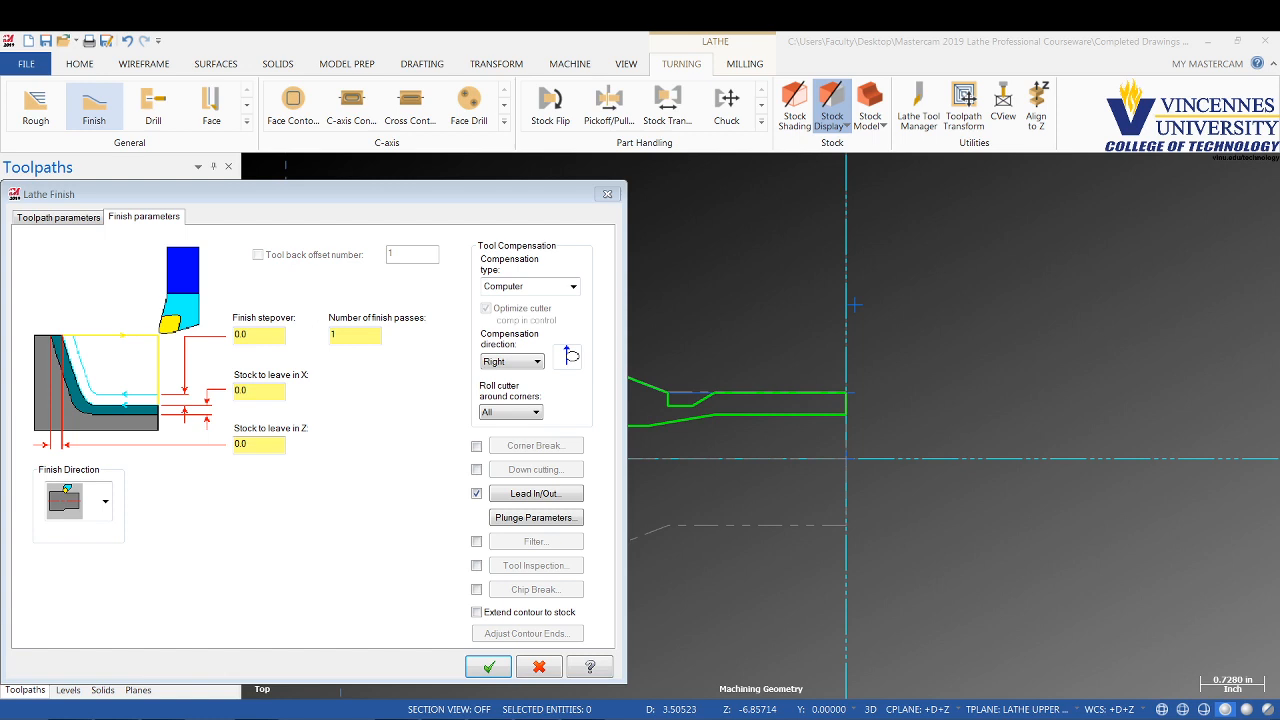
click(488, 667)
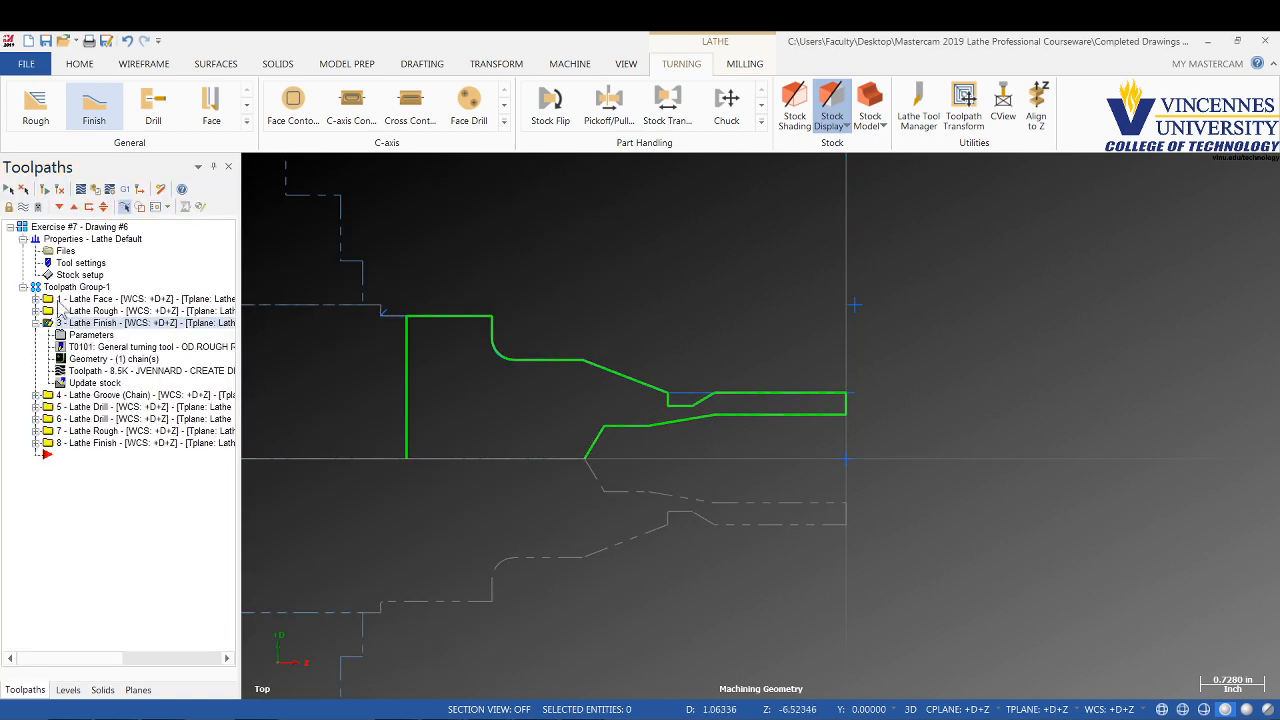
click(73, 398)
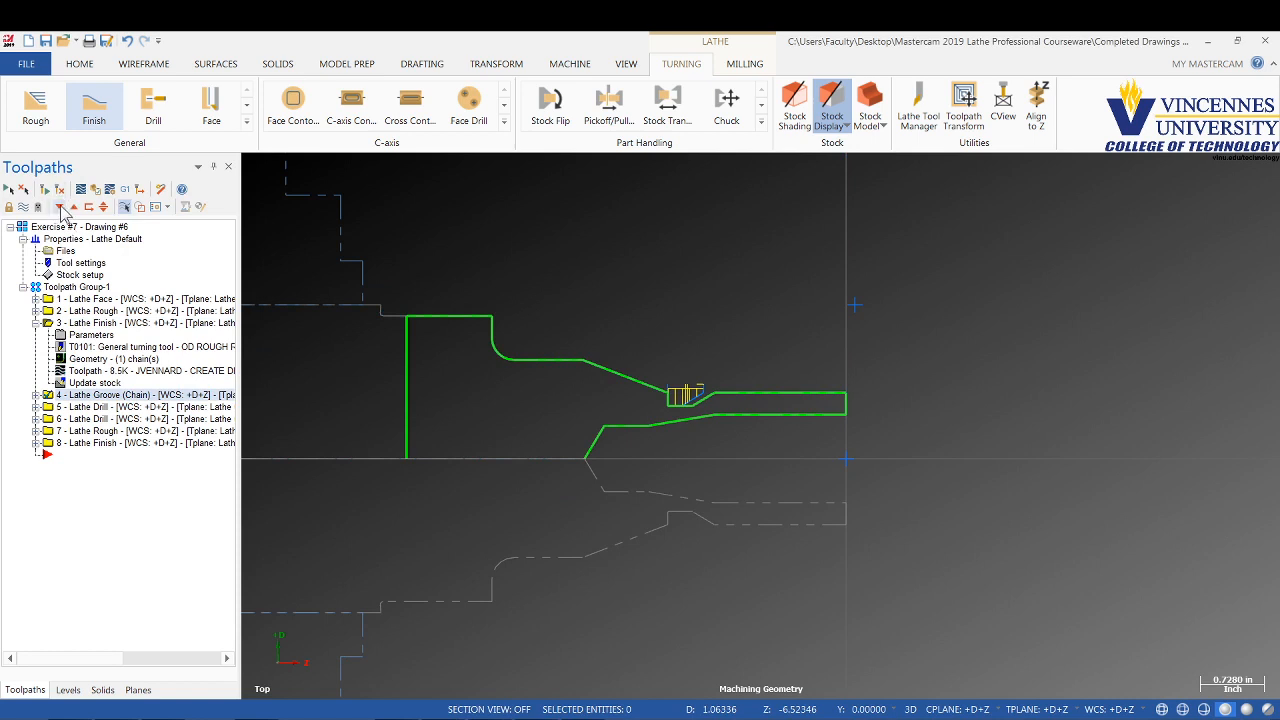
Place the toolpath insertion point directly after the operation 3 Lathe Finish
click(35, 323)
click(62, 323)
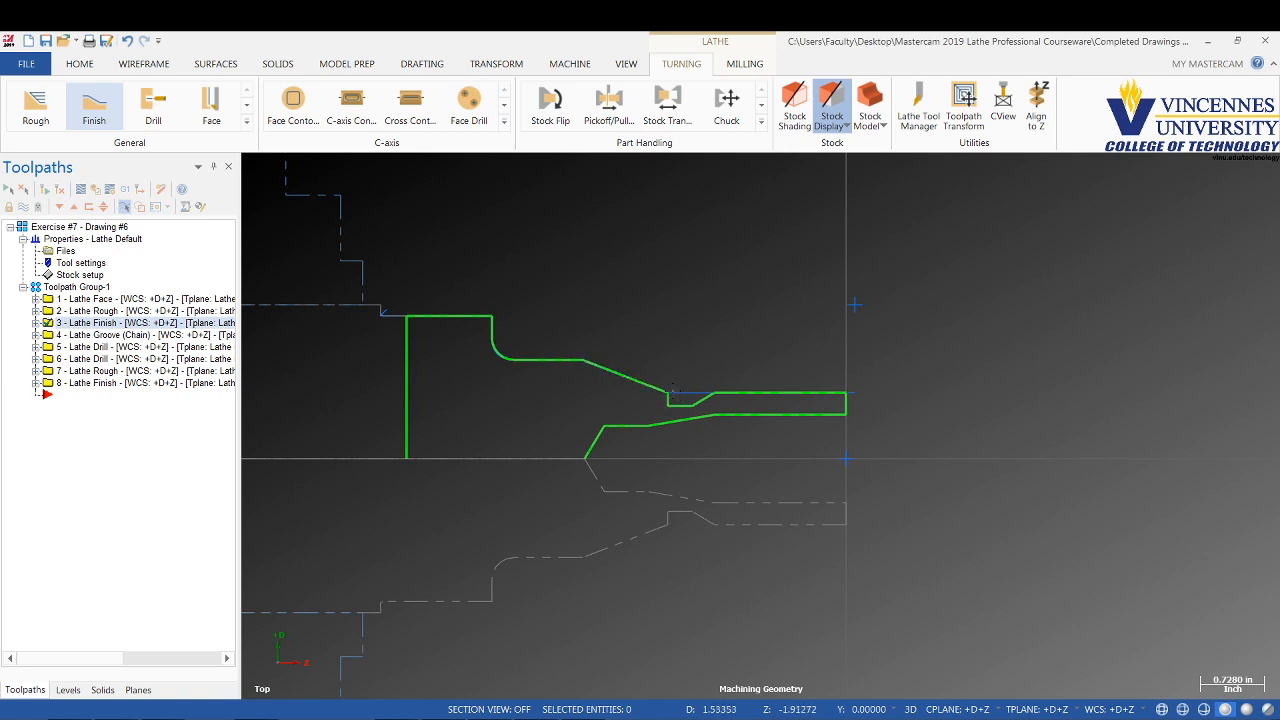
click(88, 206)
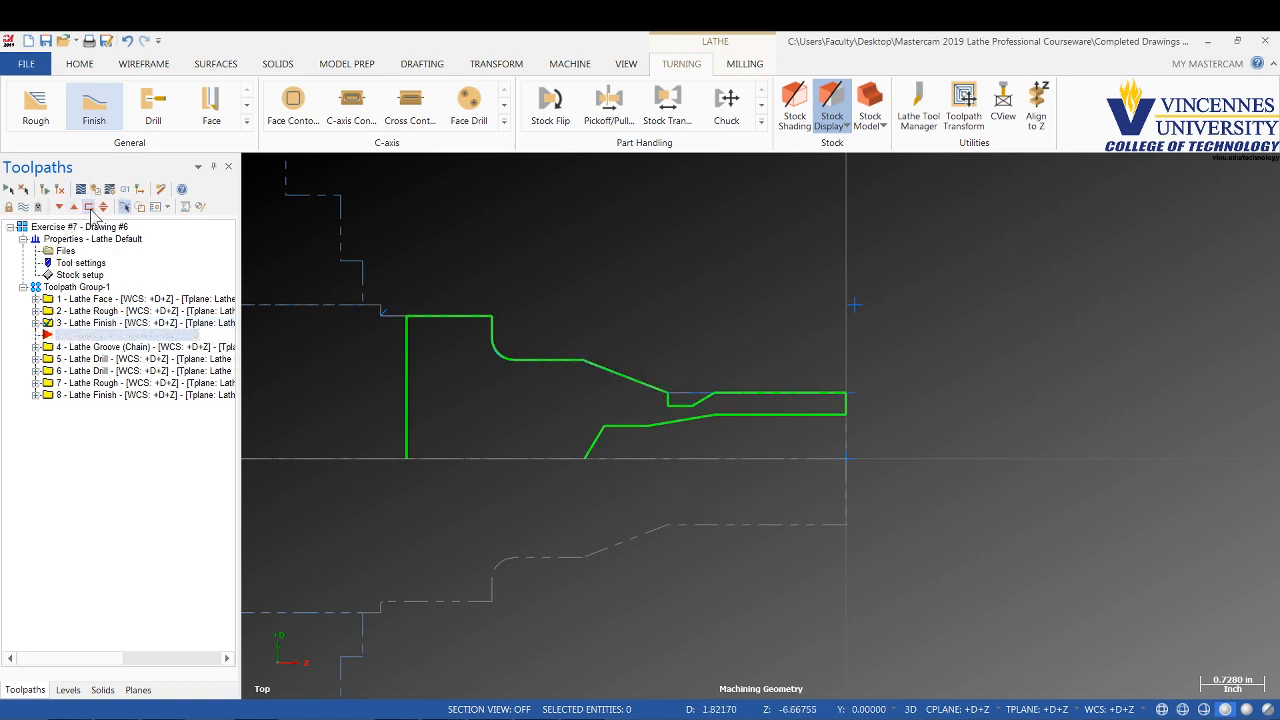
Move the Lathe Groove (Chain) operation before the outside Lathe Finish and regenerate all invalid operations
click(79, 349)
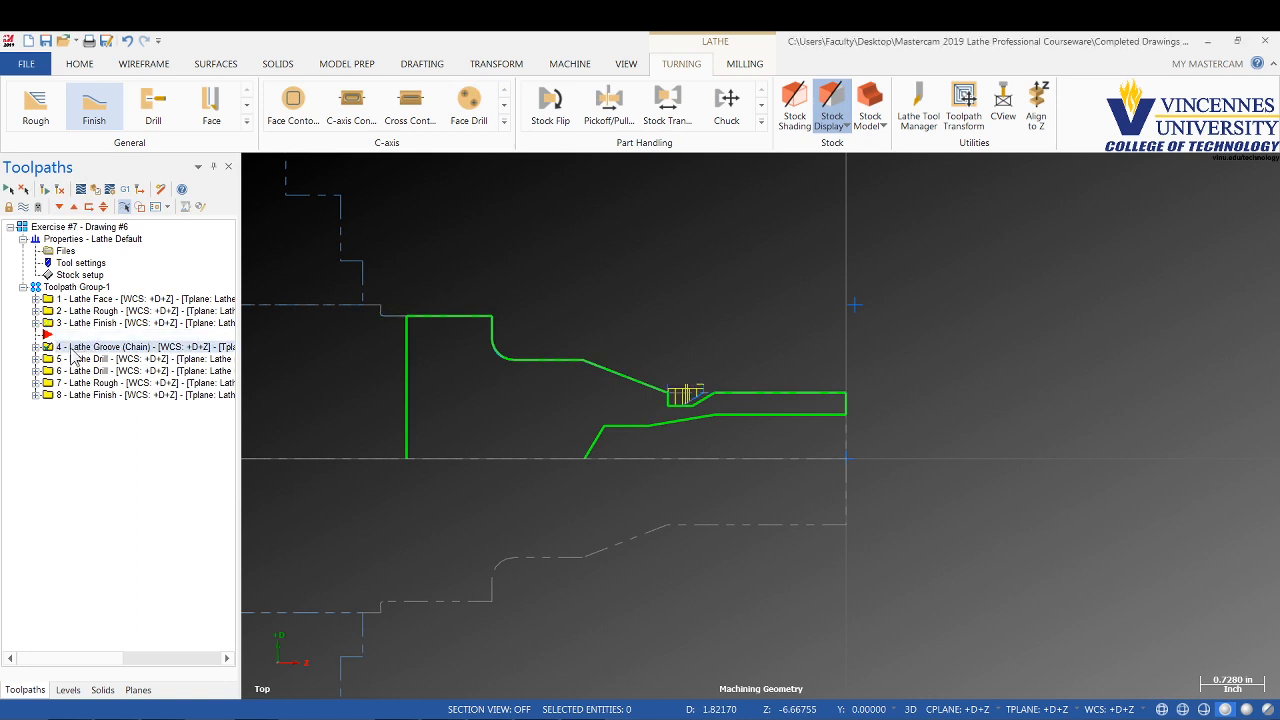
right_drag(73, 357, 68, 322)
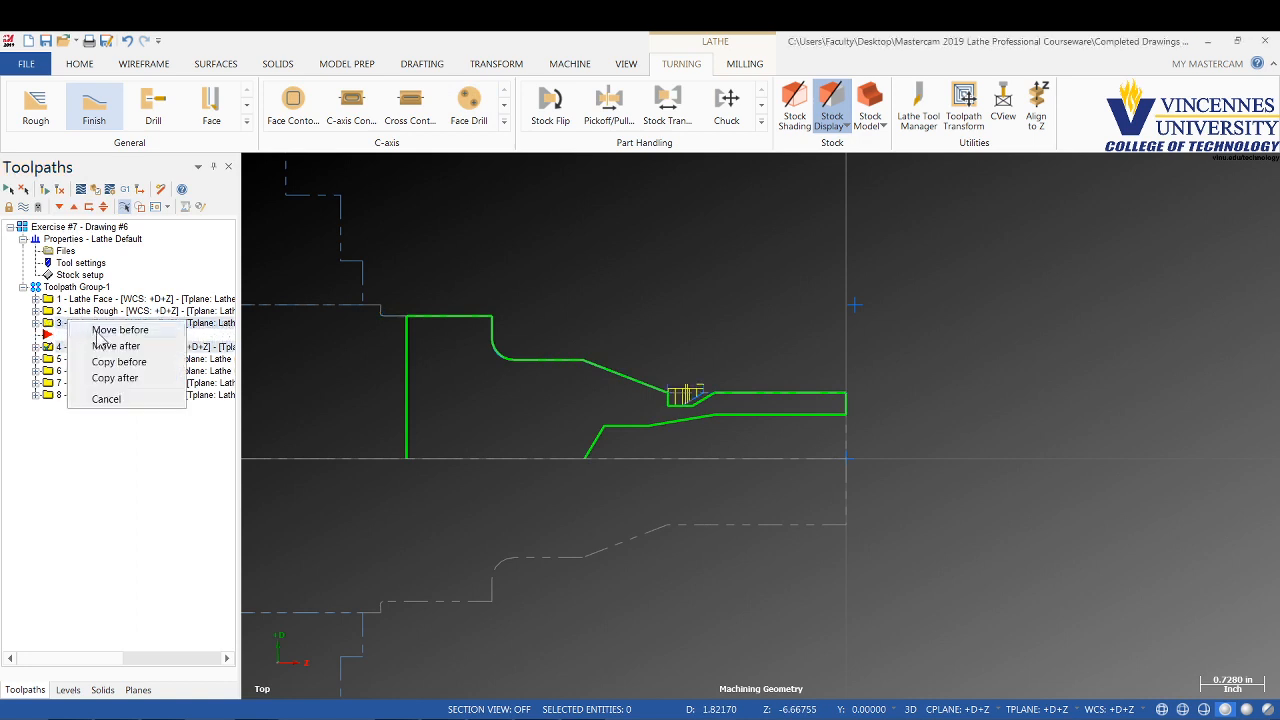
click(97, 333)
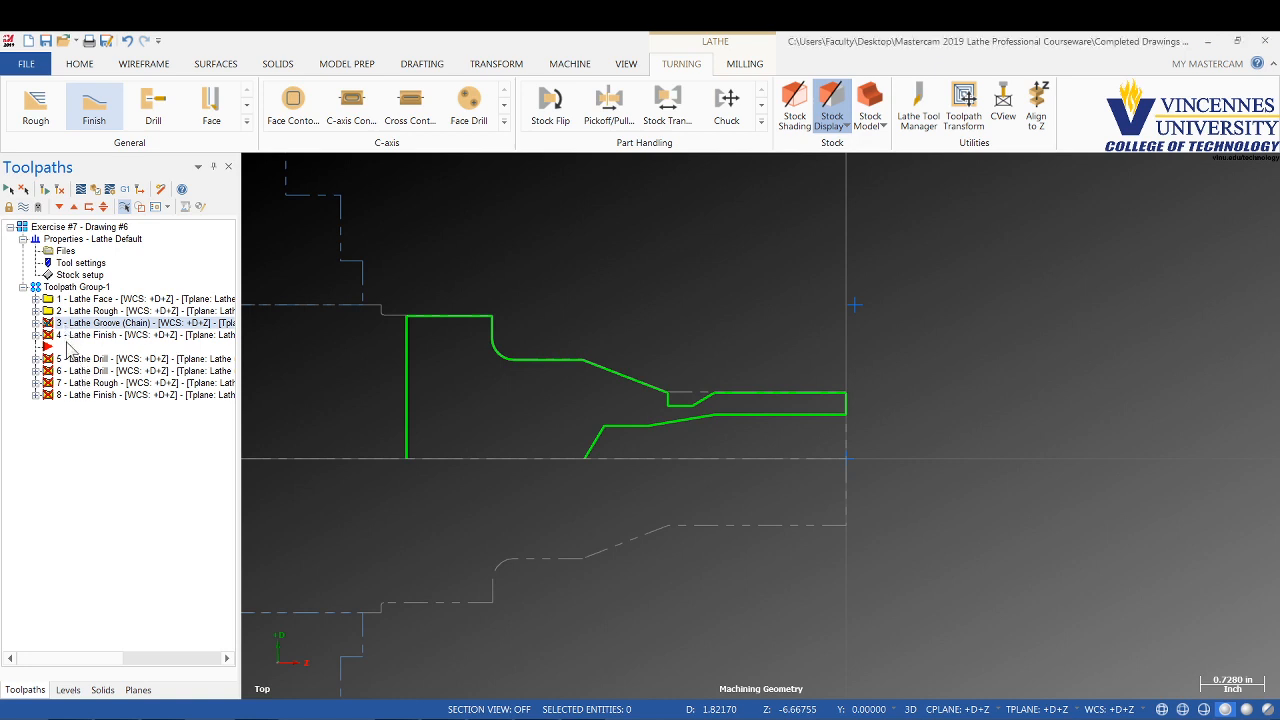
click(73, 336)
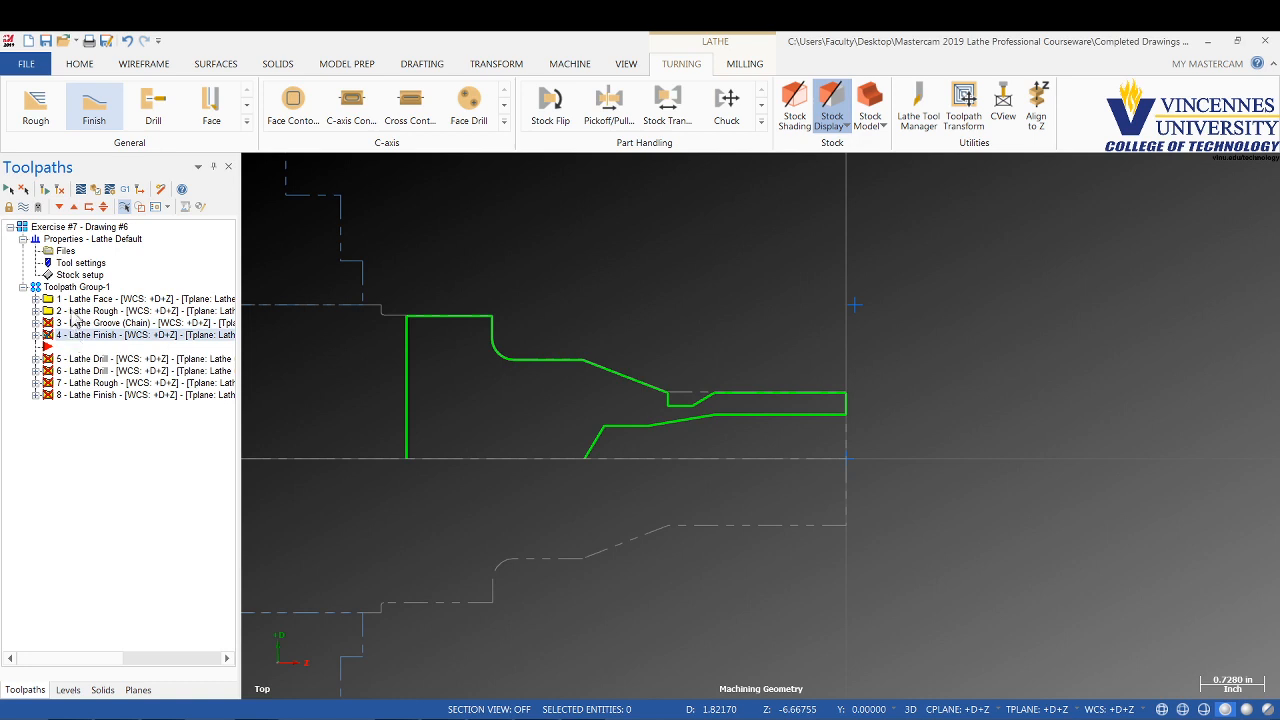
click(62, 190)
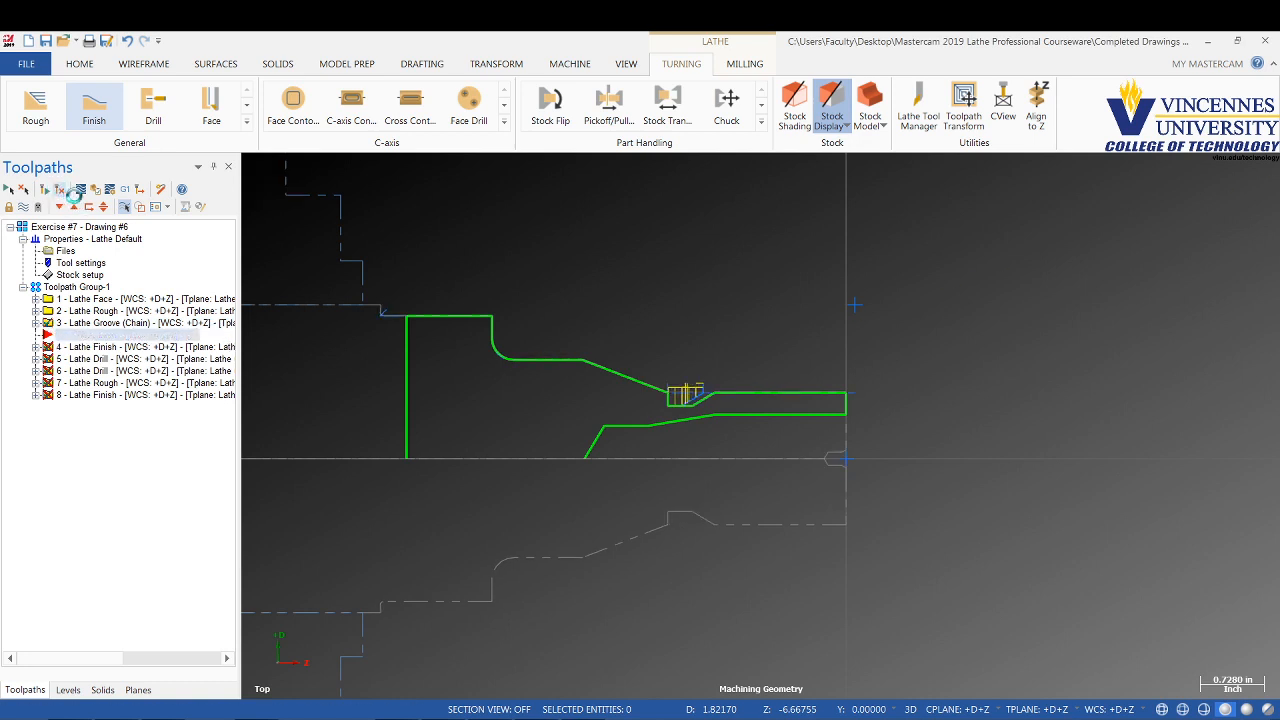
Set the plunge cutting of the operation 4 Lathe Finish to the second option in its plunge cut parameters
click(77, 336)
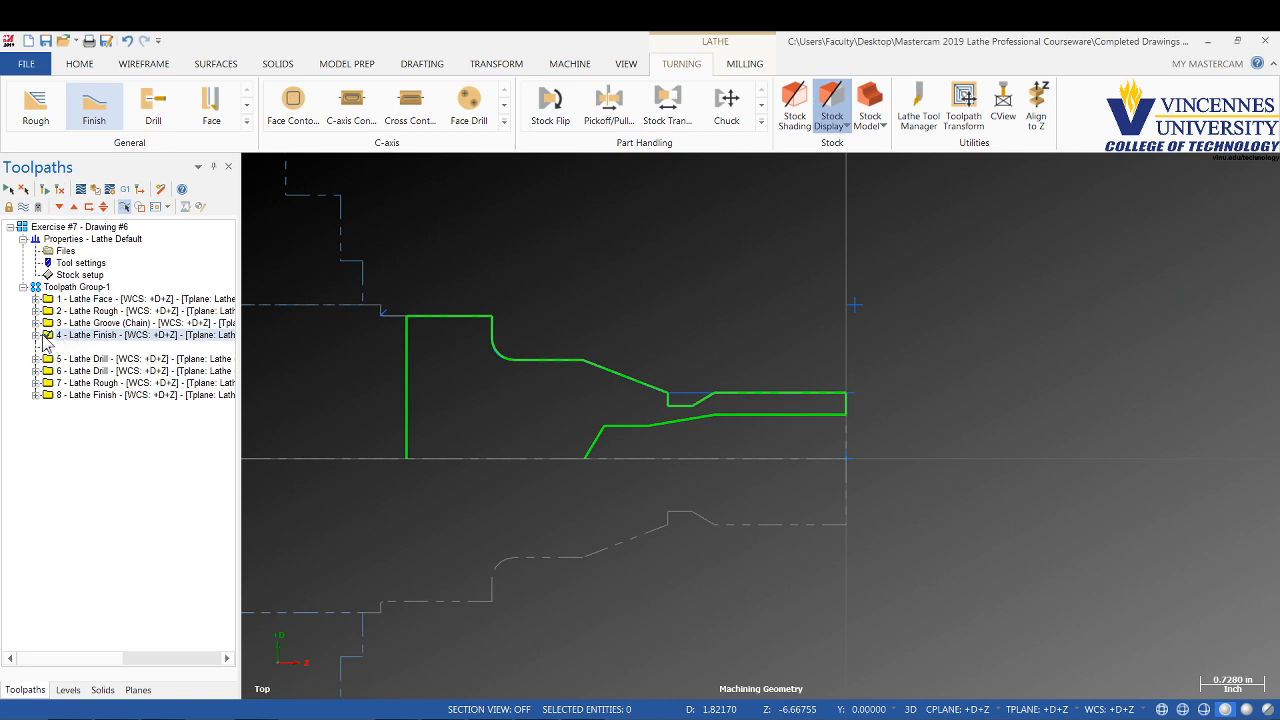
click(36, 335)
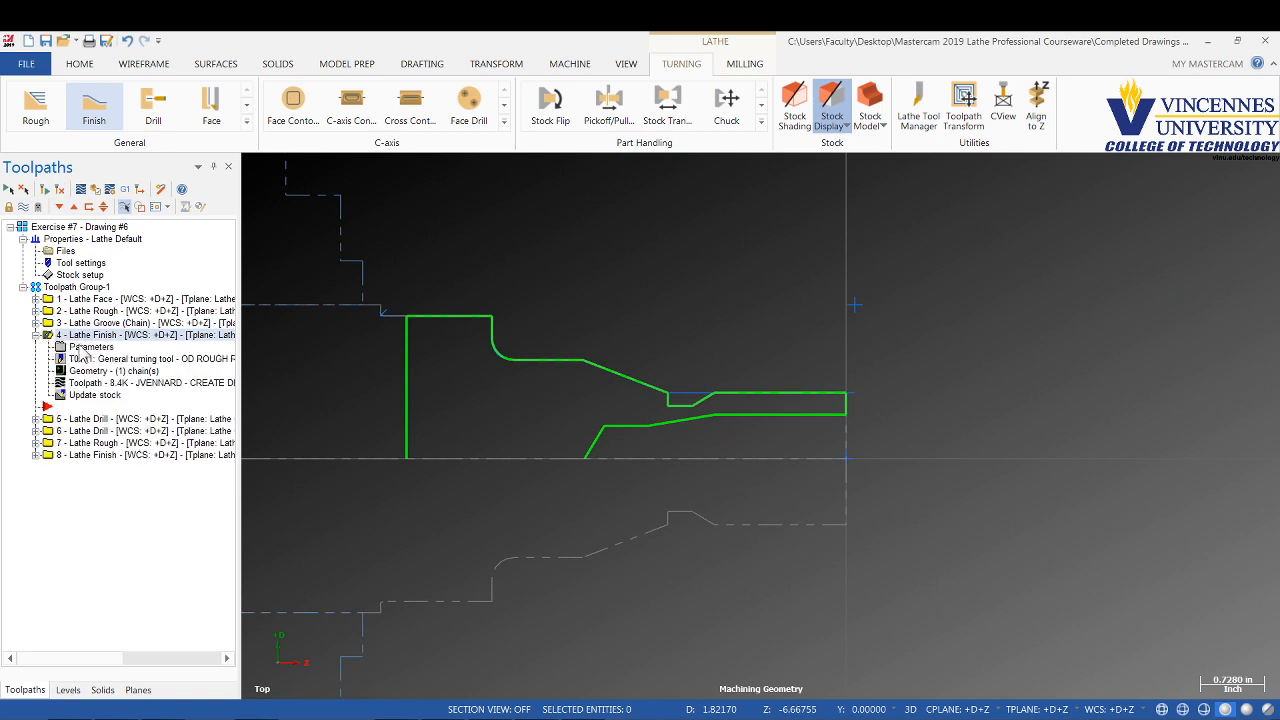
click(88, 347)
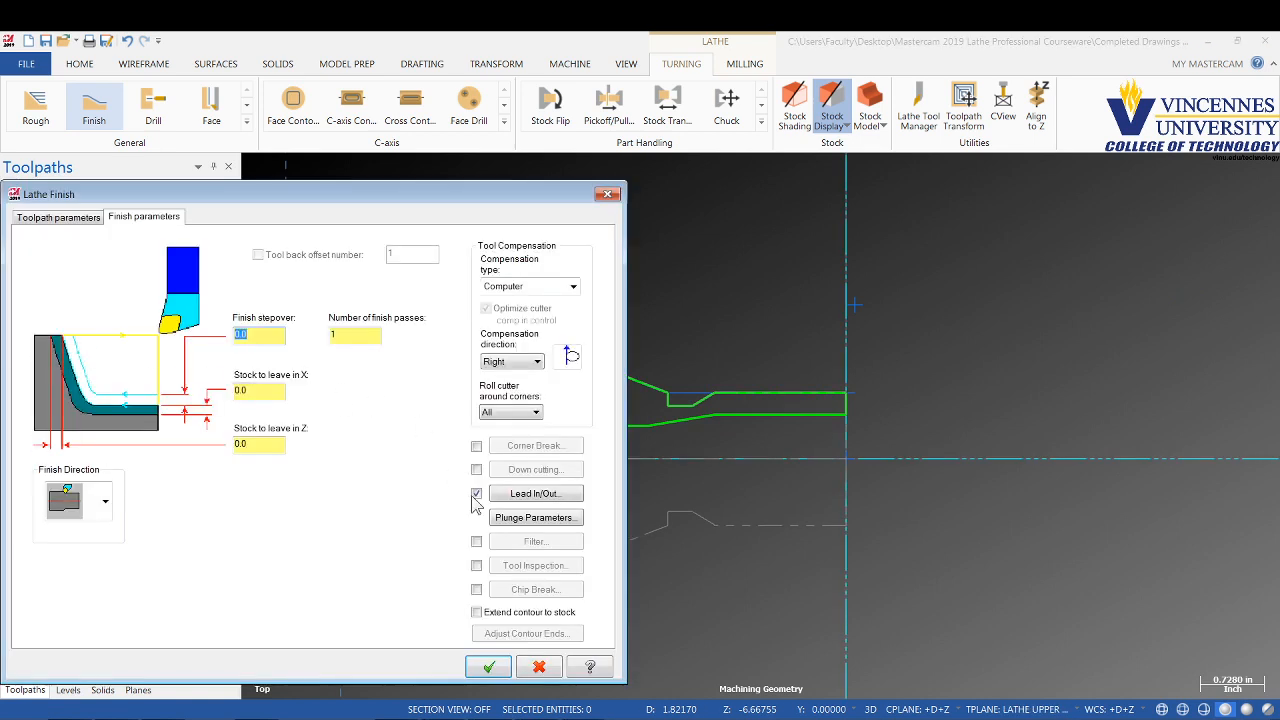
click(530, 520)
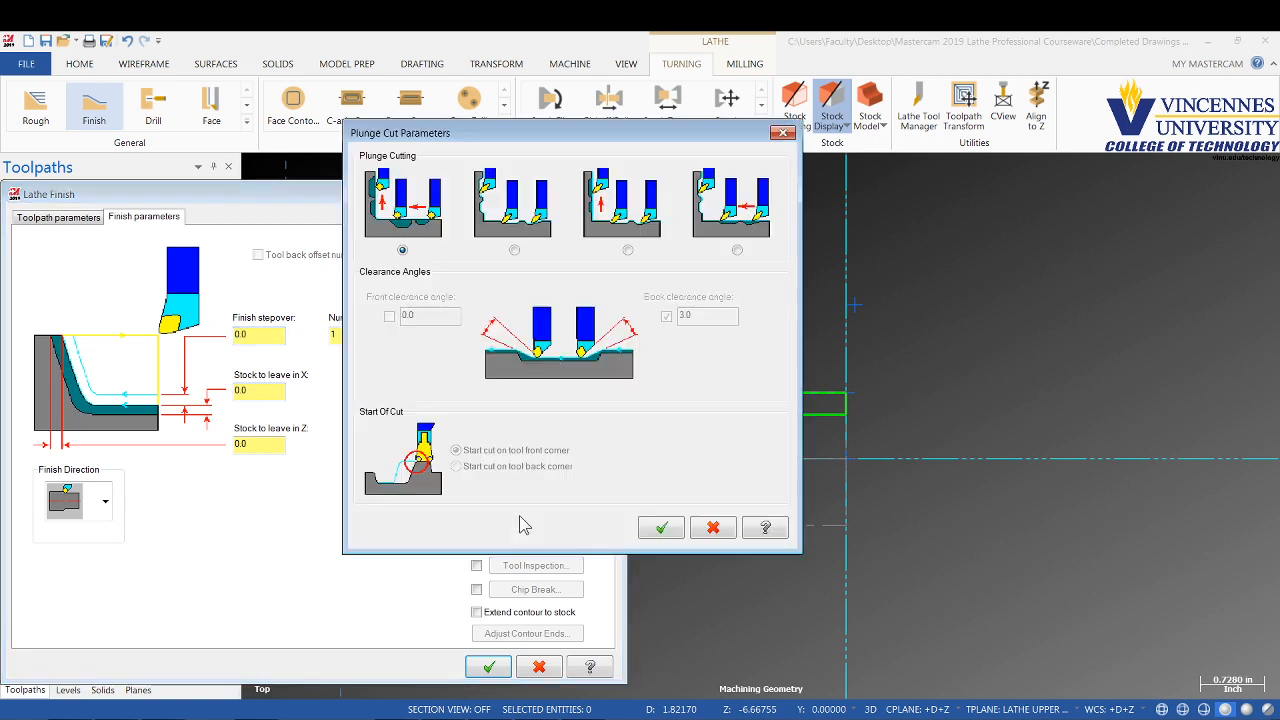
click(514, 250)
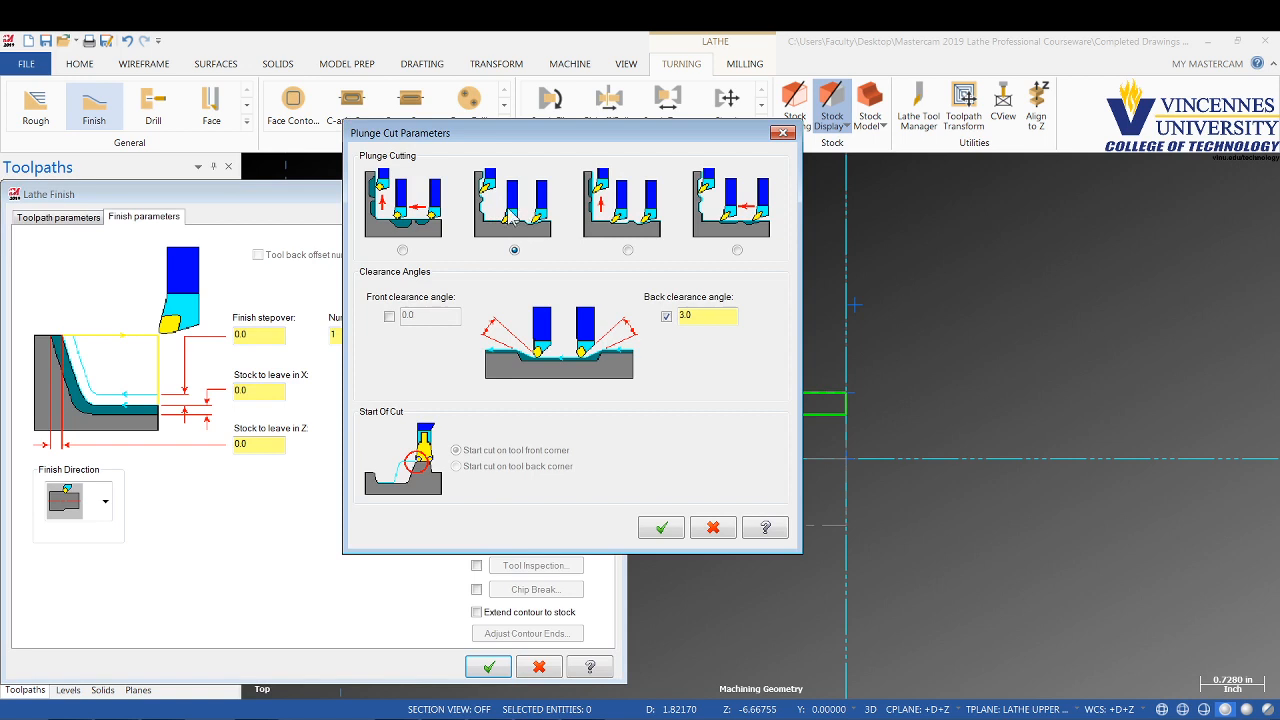
click(662, 530)
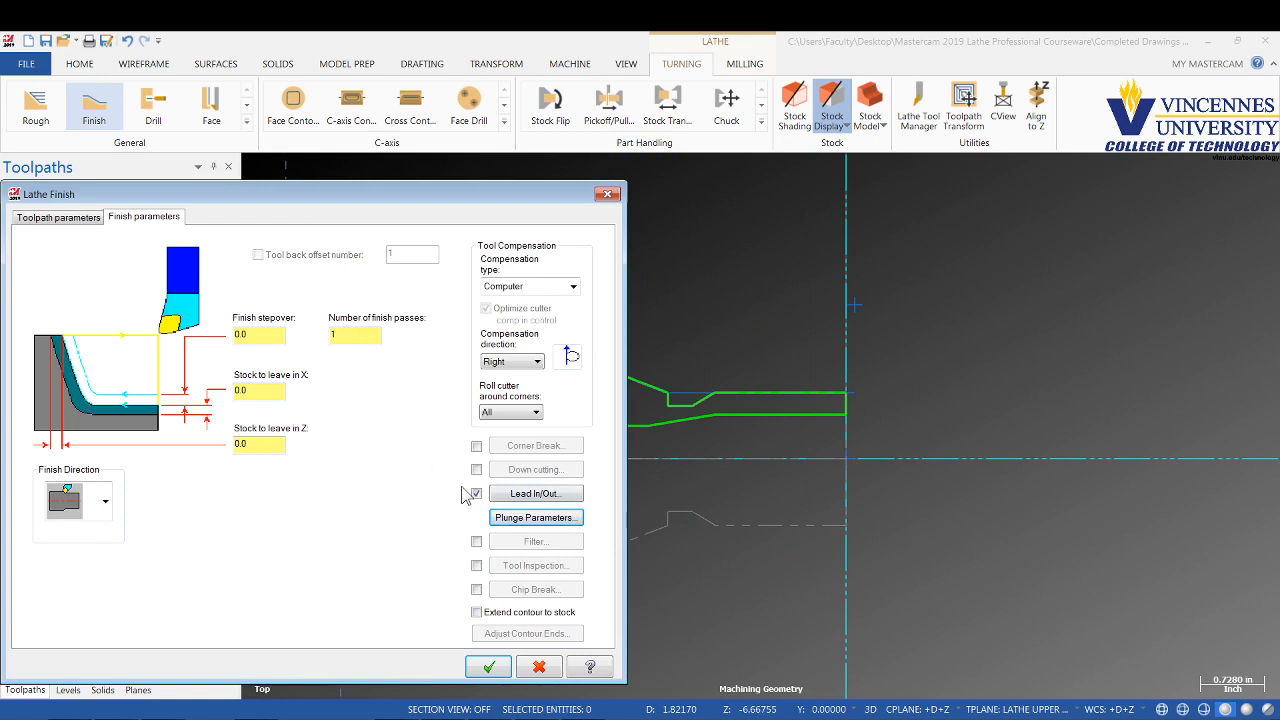
Enable corner break with radius corners for the Lathe Finish, enter its corner radius, and regenerate the invalid operations
click(477, 447)
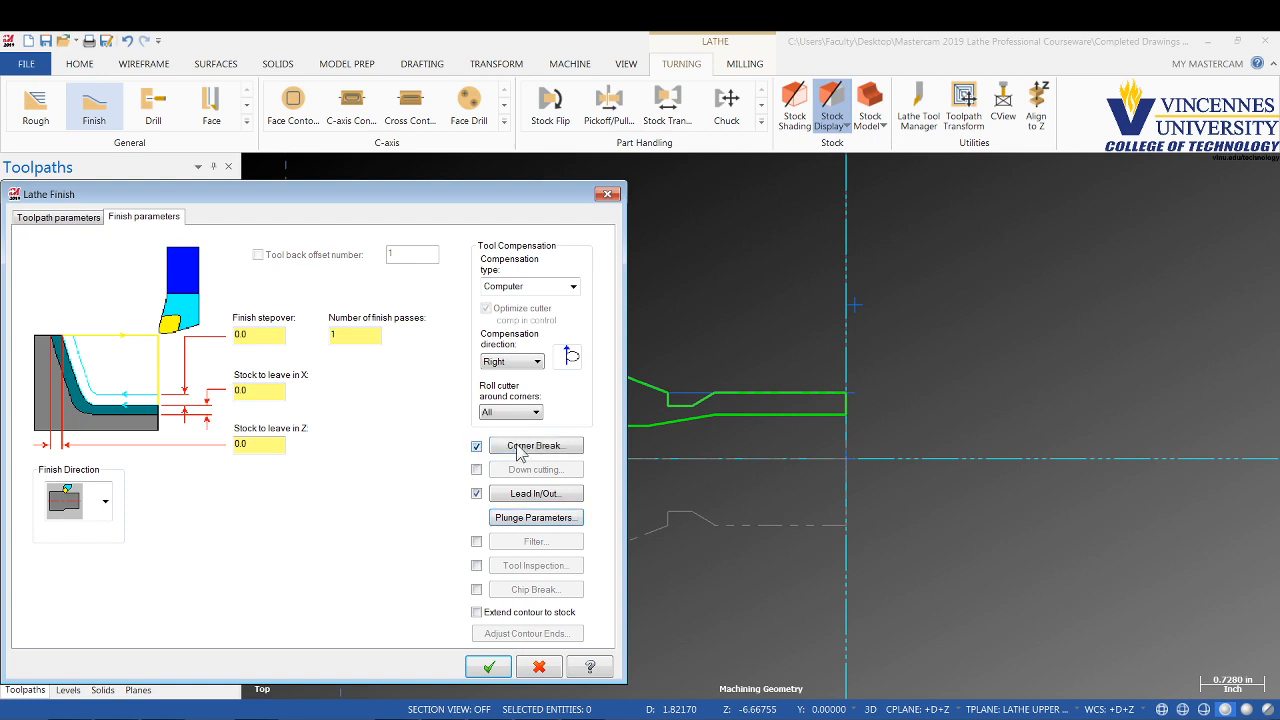
click(522, 446)
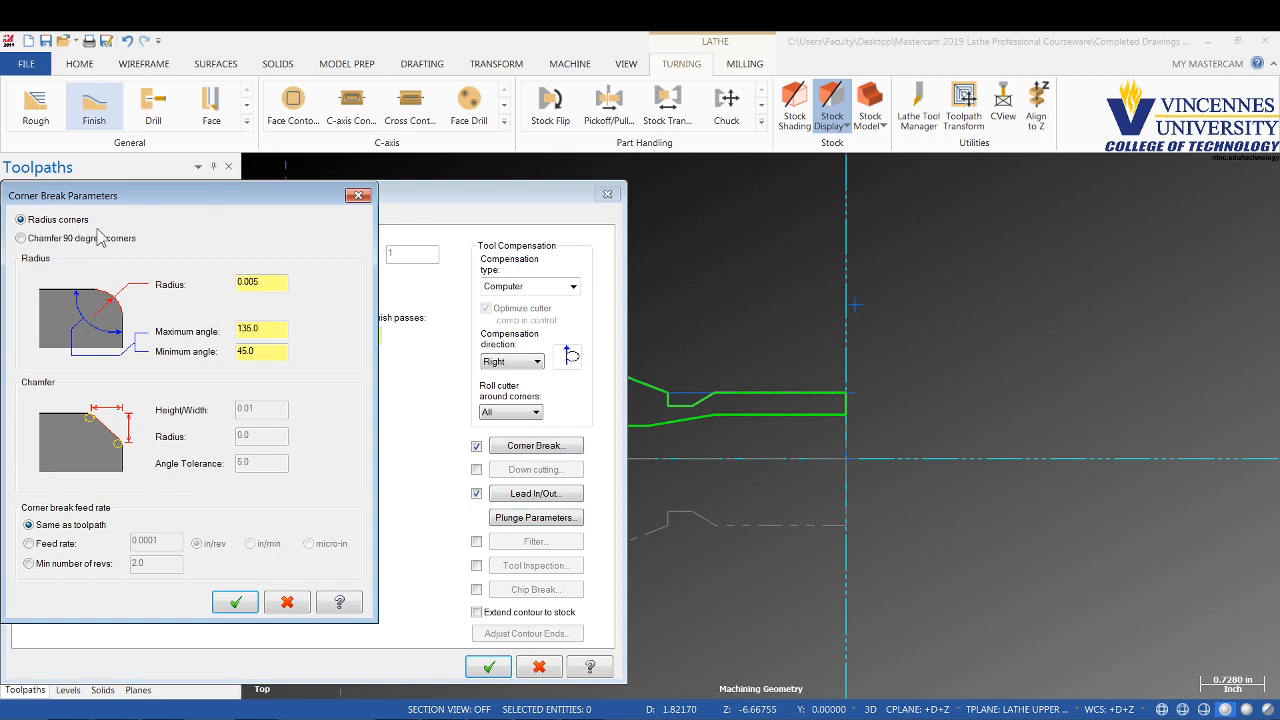
drag(287, 285, 219, 282)
key(BackSpace)
key(Return)
click(235, 601)
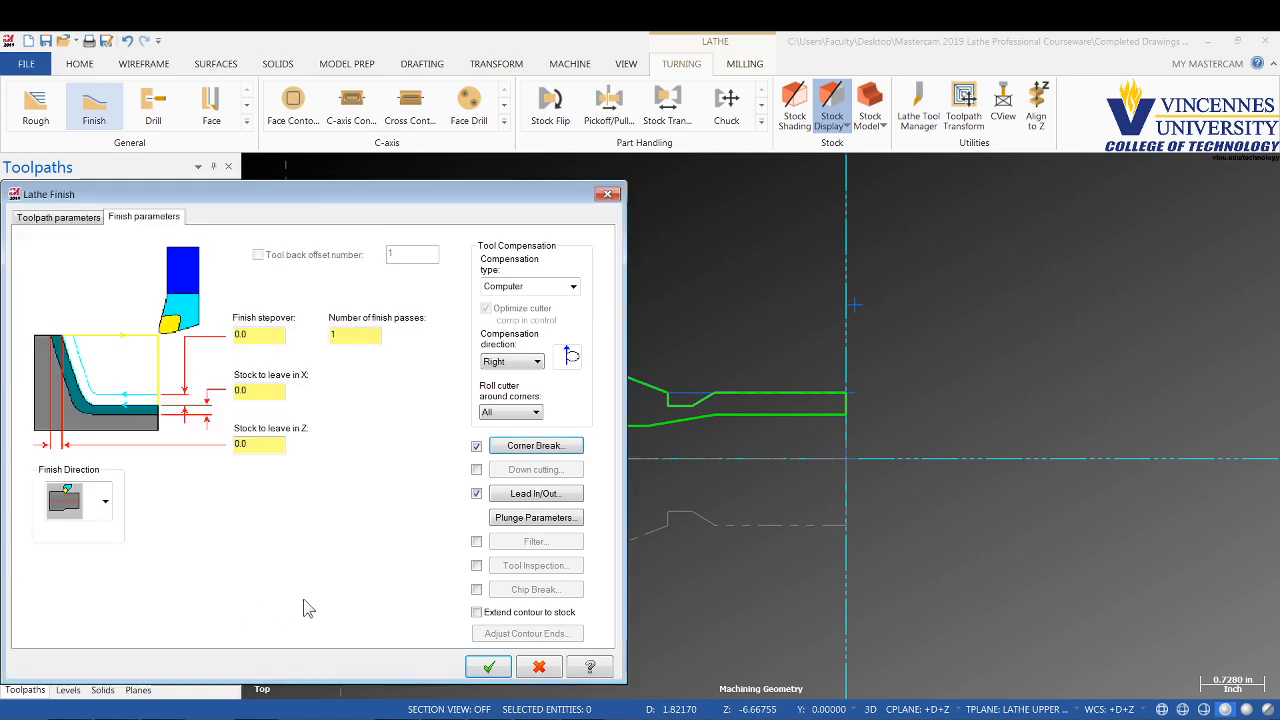
click(488, 667)
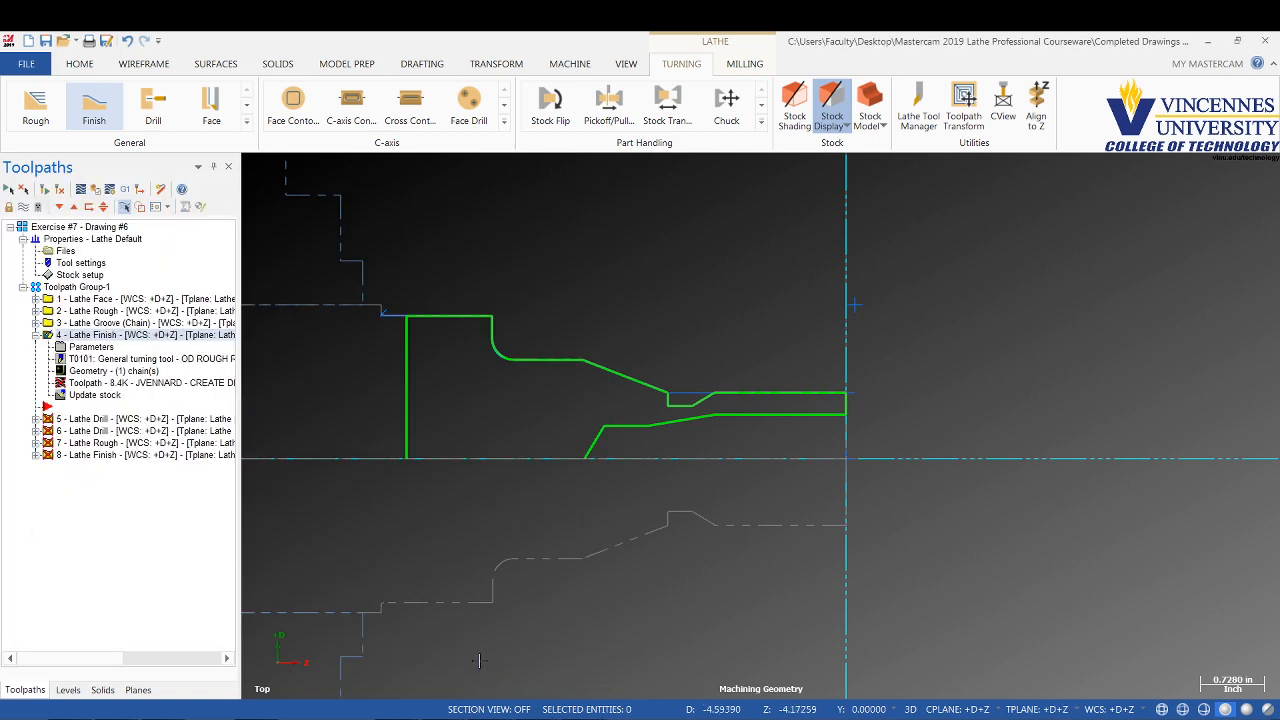
click(61, 189)
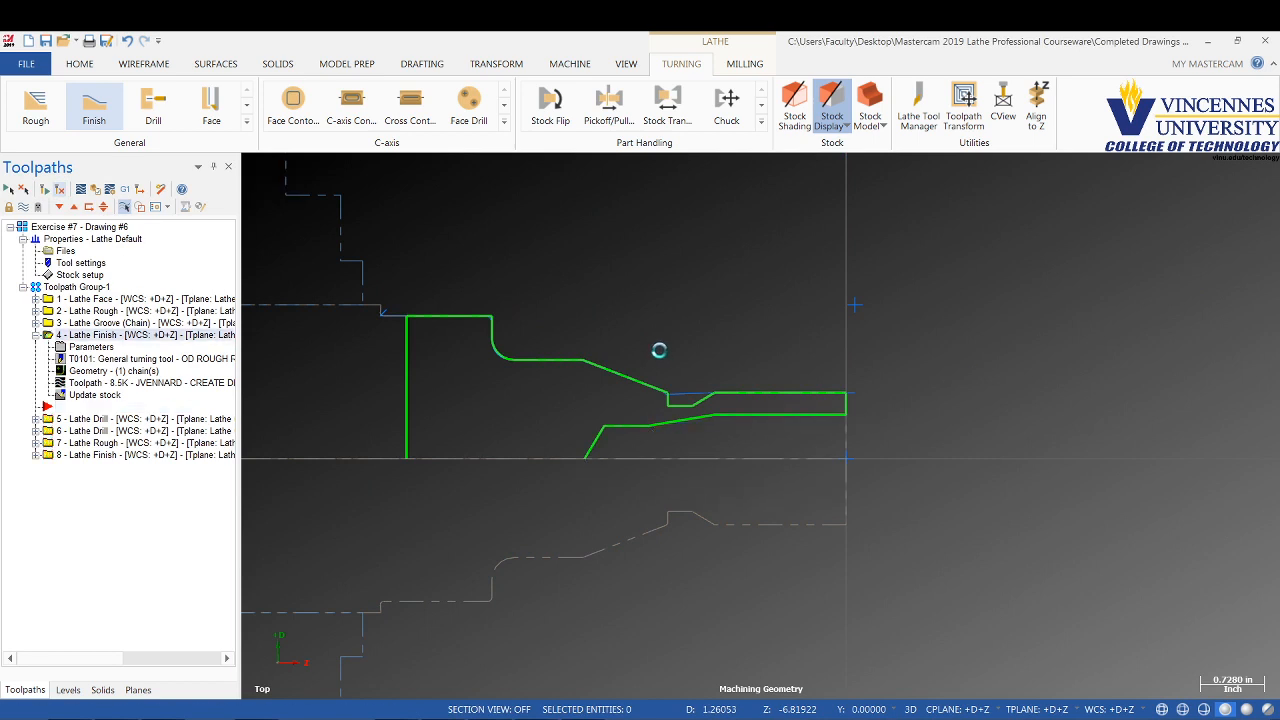
Examine the finish toolpath at the groove edge, taper, shoulder corner and front face for the corner breaks
scroll(670, 404, up, 5)
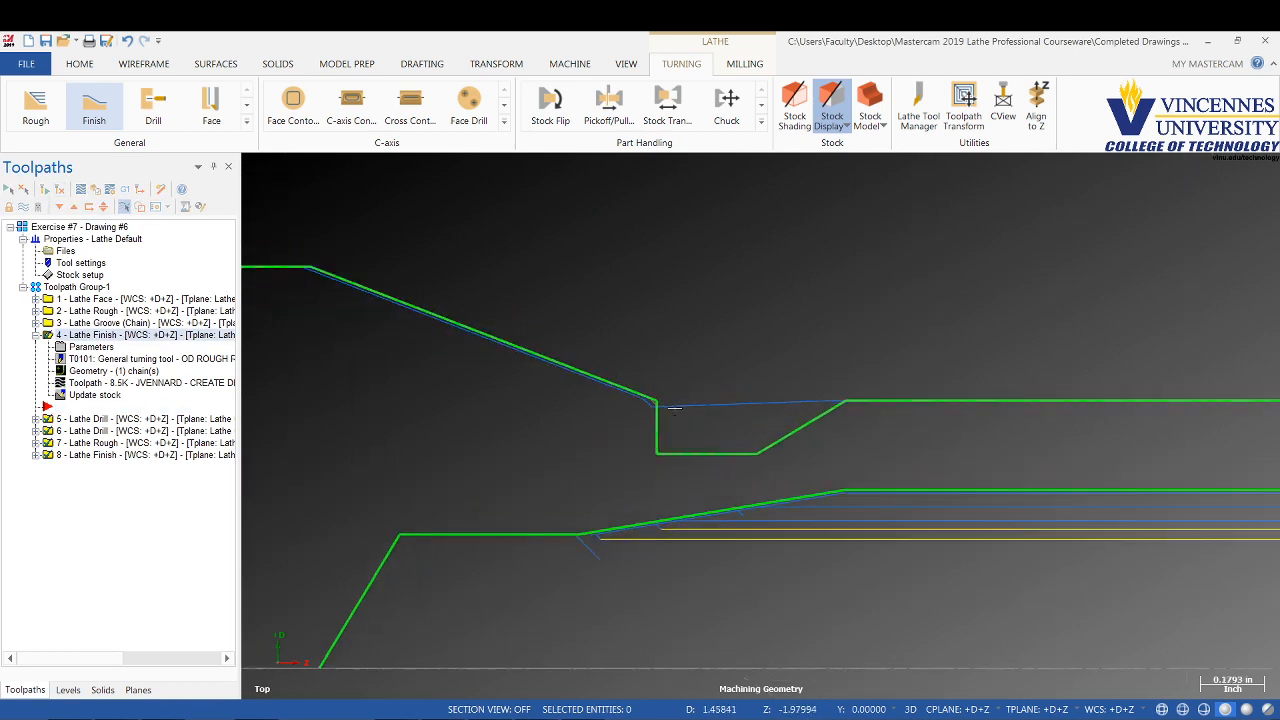
scroll(670, 408, up, 8)
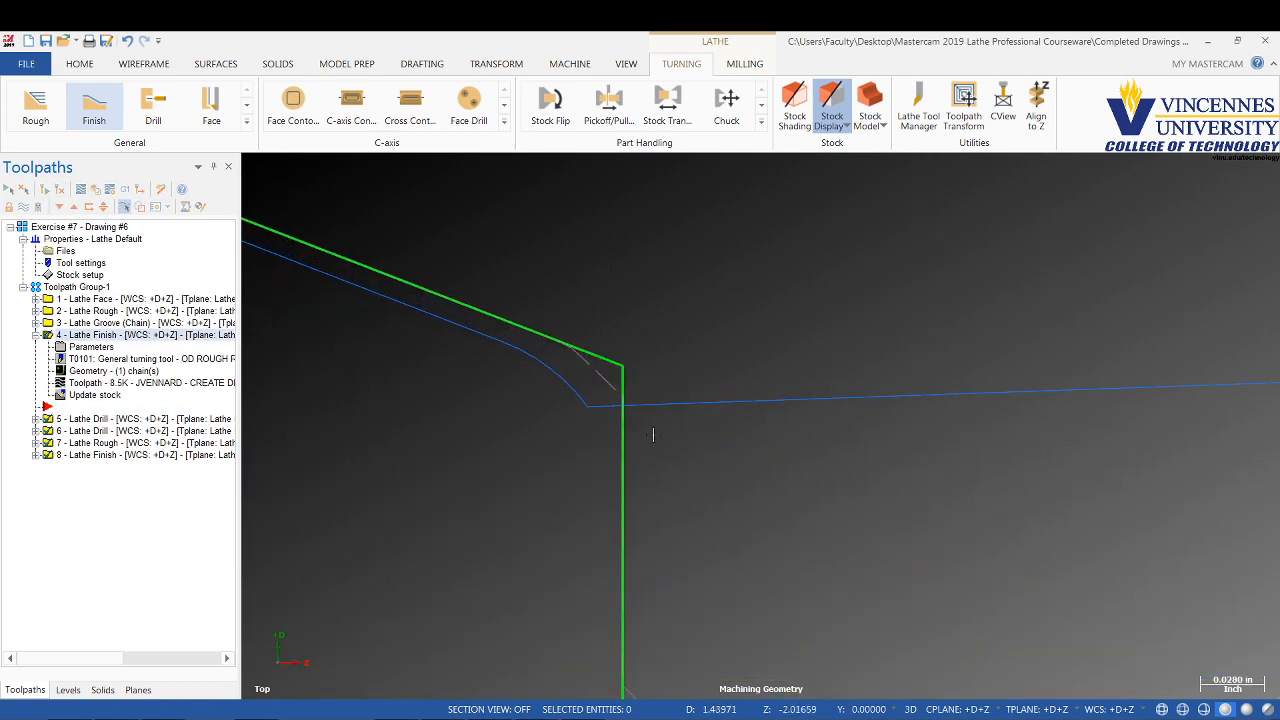
scroll(653, 434, down, 9)
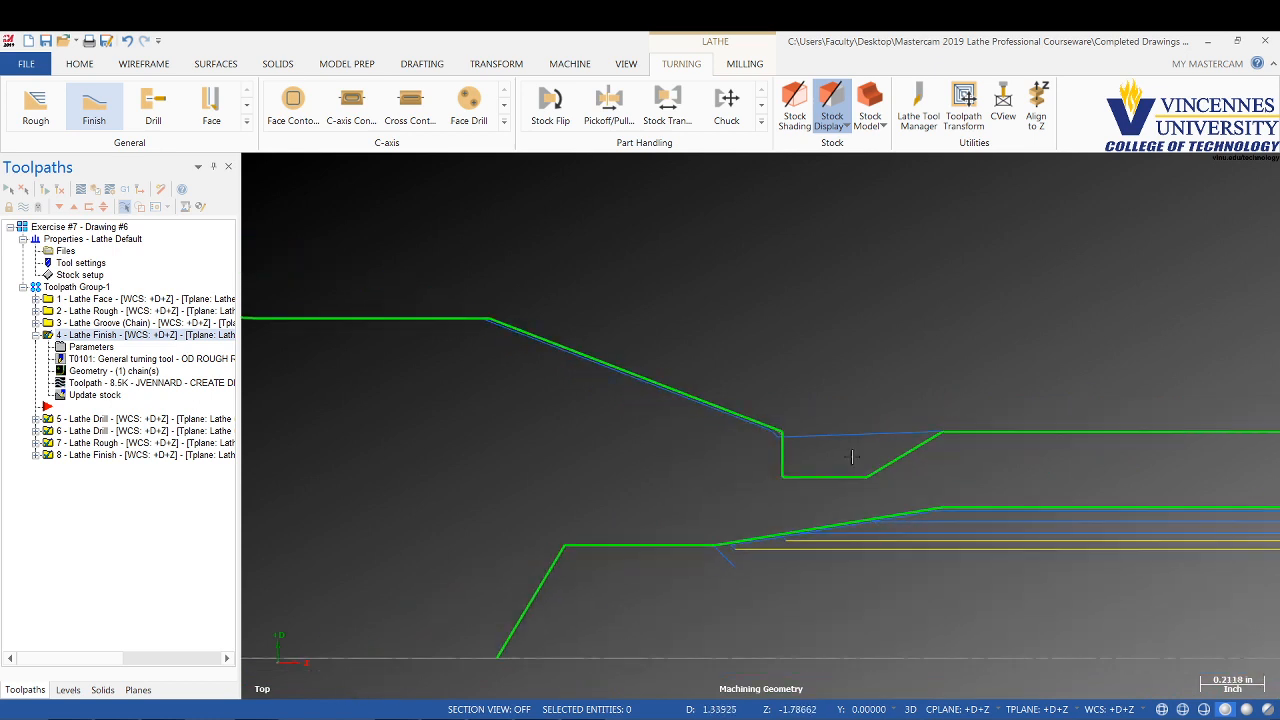
scroll(586, 349, up, 6)
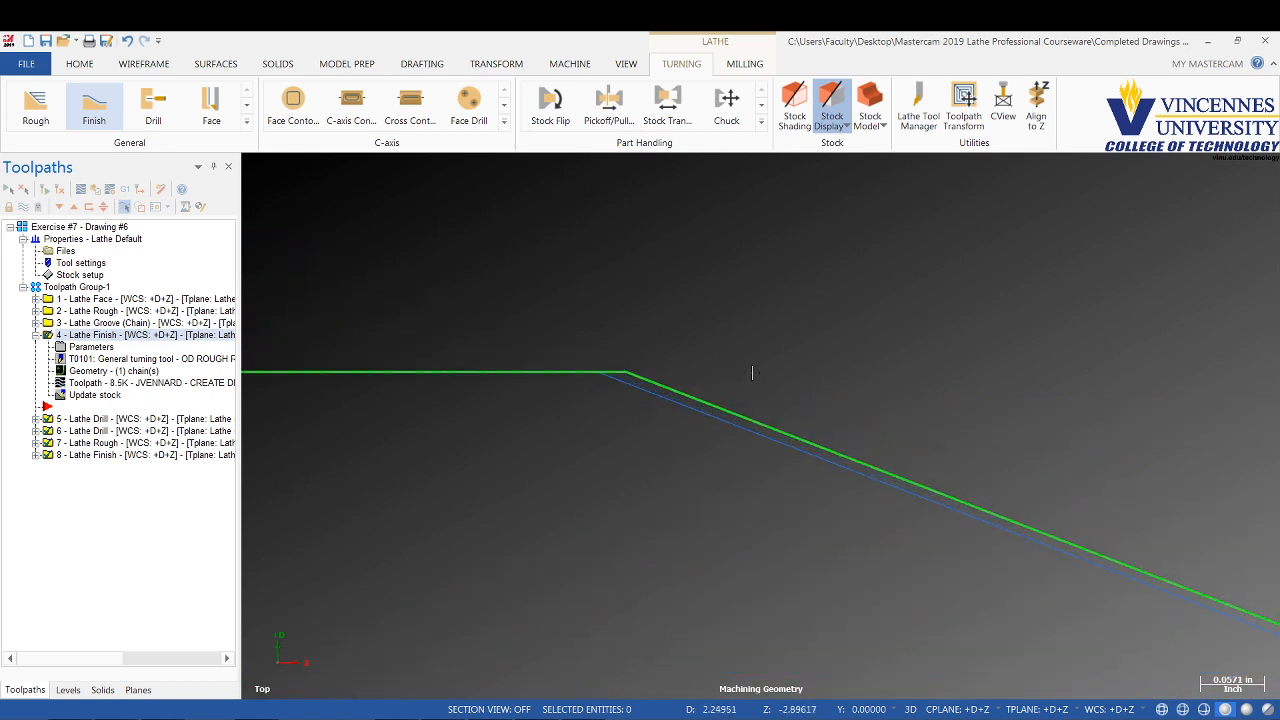
scroll(752, 372, down, 5)
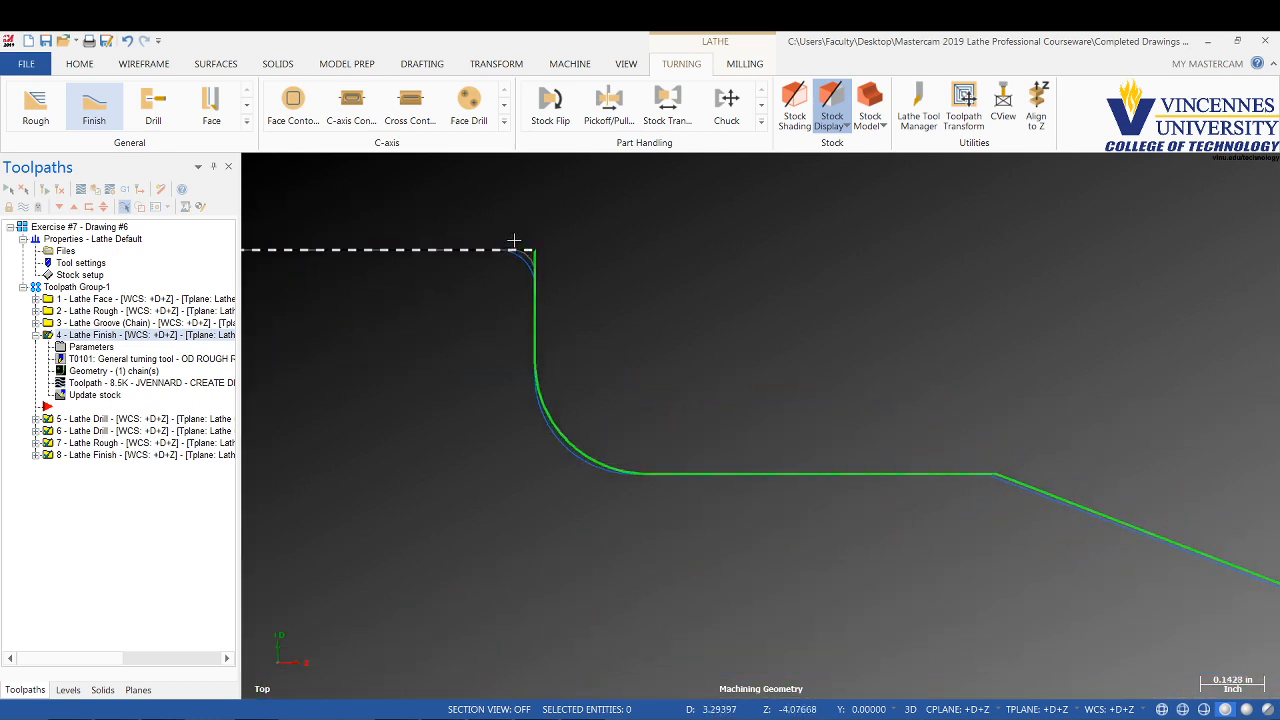
scroll(513, 241, down, 5)
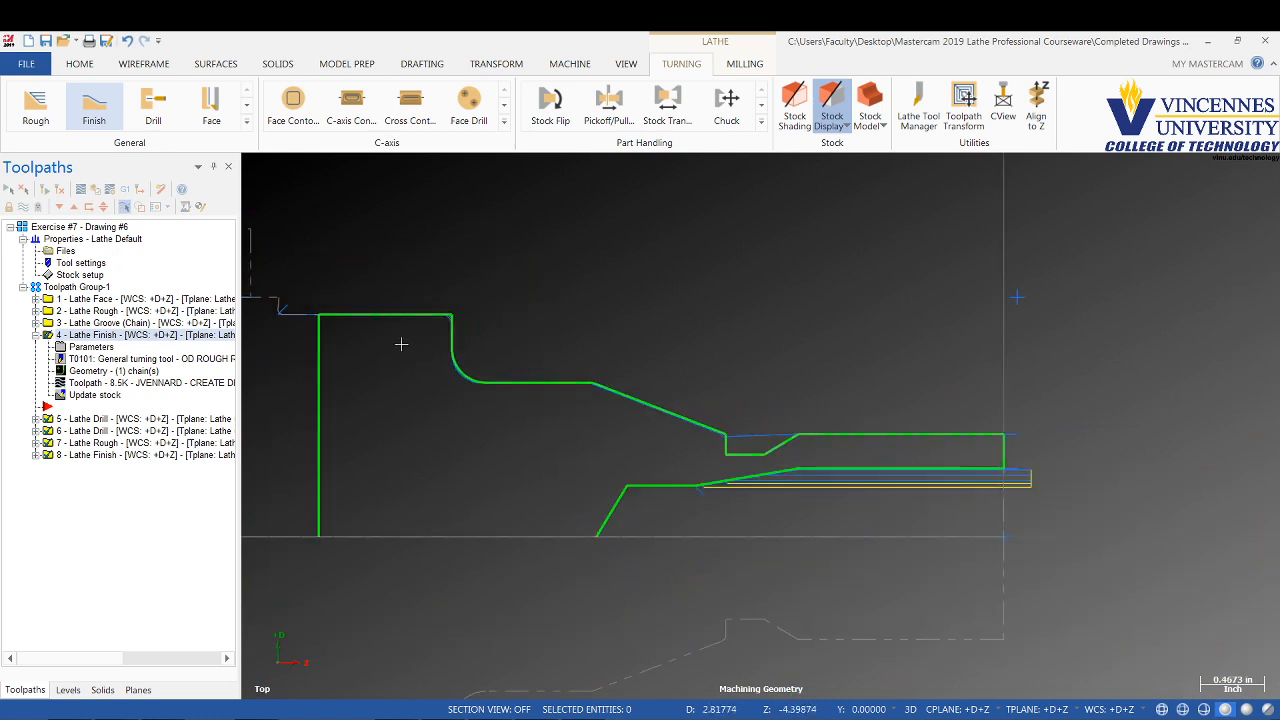
scroll(881, 408, up, 4)
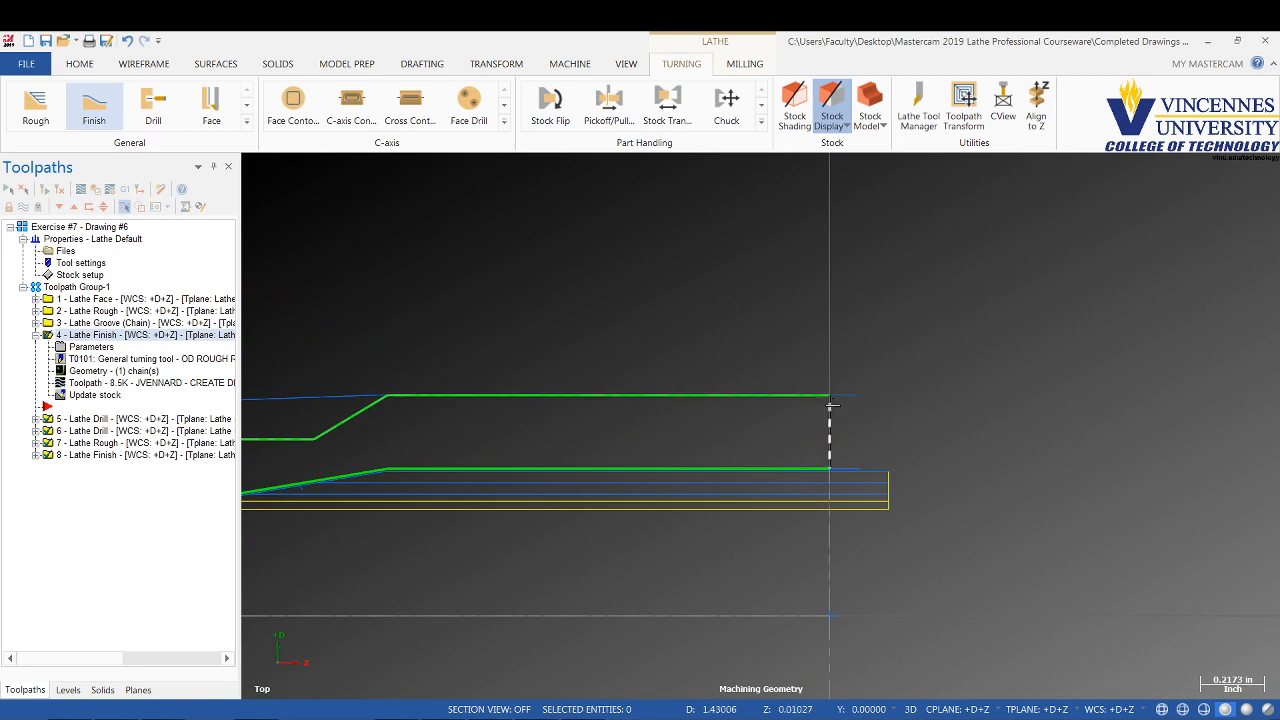
Turn on an added contour line in the lead-in settings of operation 4 Lathe Finish and open its definition
click(92, 347)
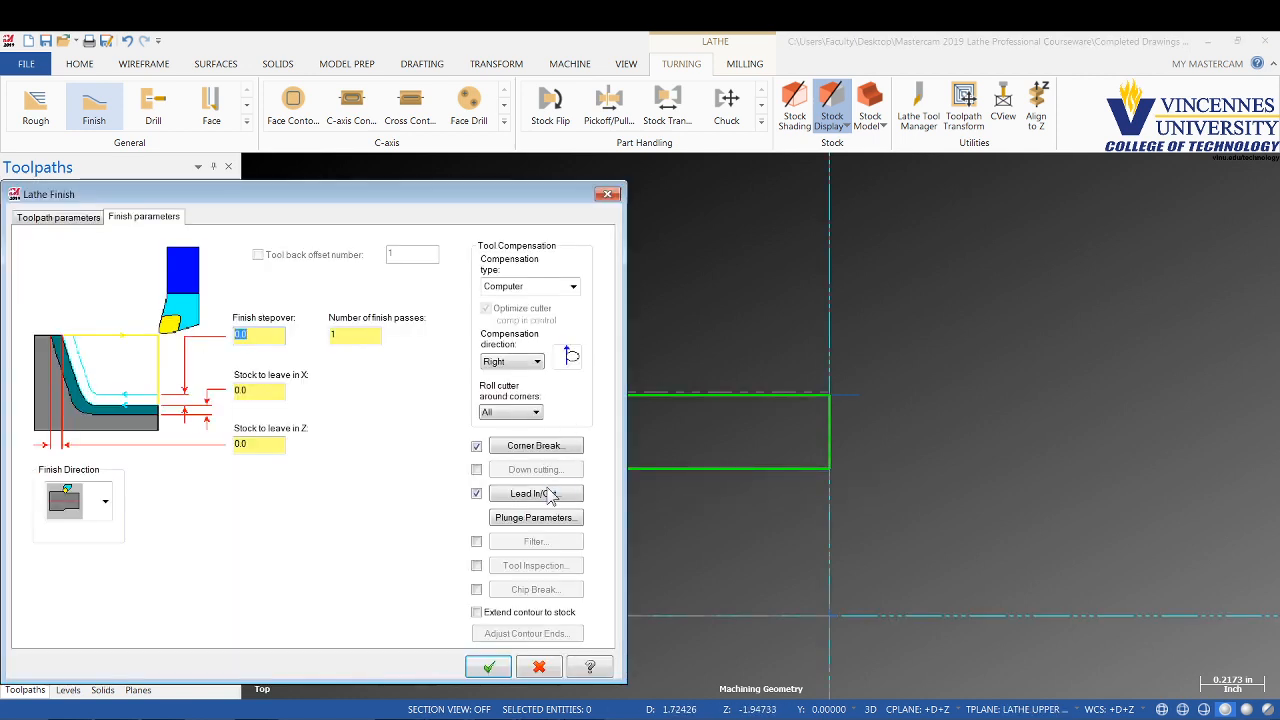
click(546, 495)
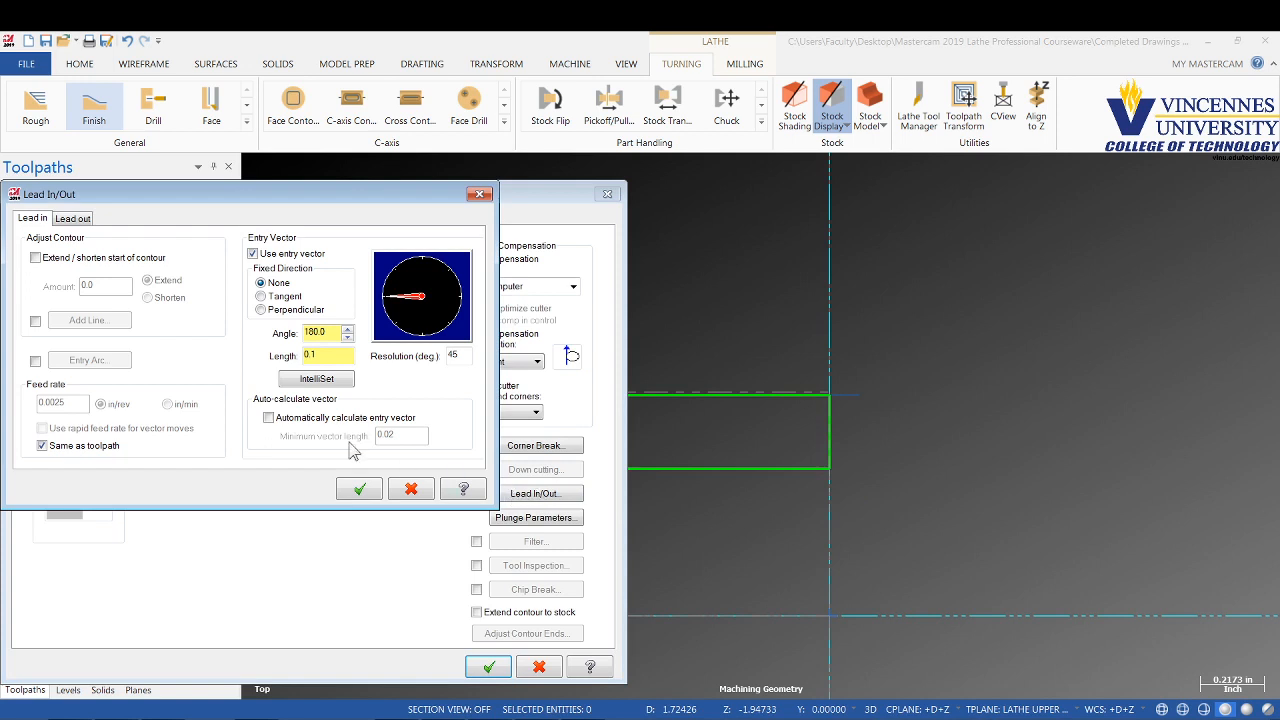
click(35, 321)
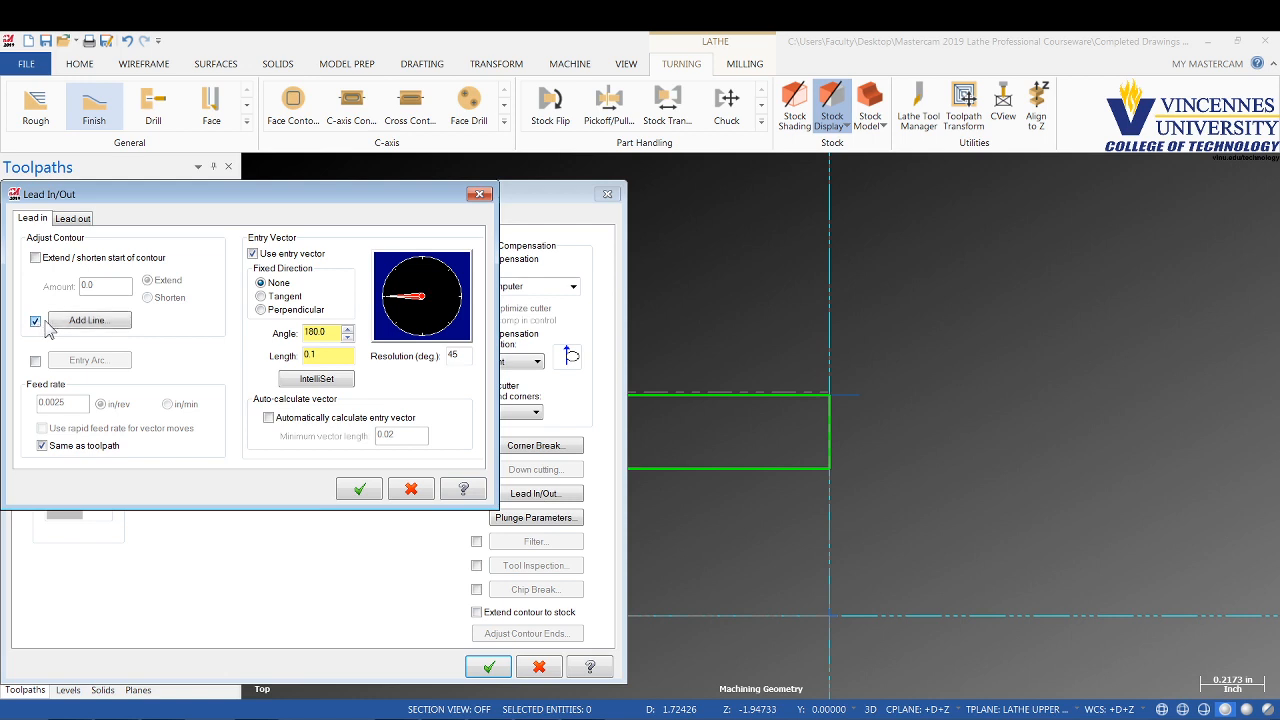
click(88, 321)
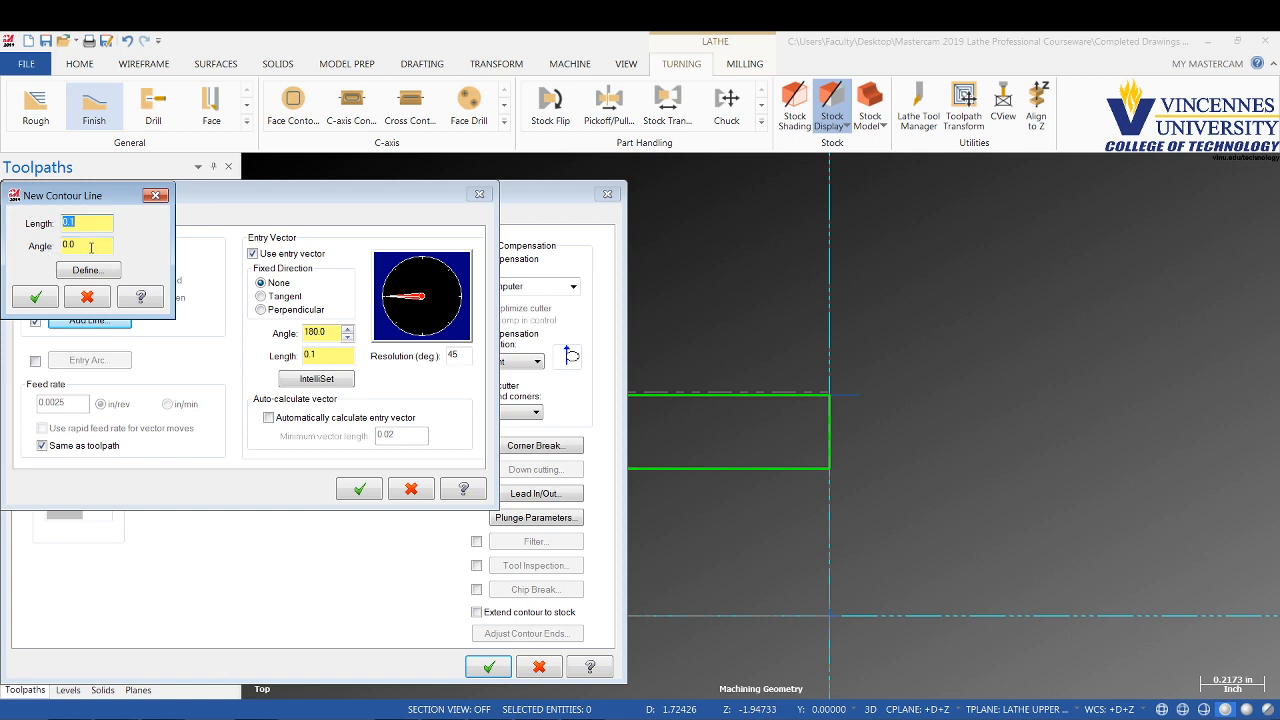
Define the lead-in line from the front face's midpoint to its inner end, length 0.125 and angle -90, and accept the finish parameters
click(91, 247)
drag(70, 196, 127, 203)
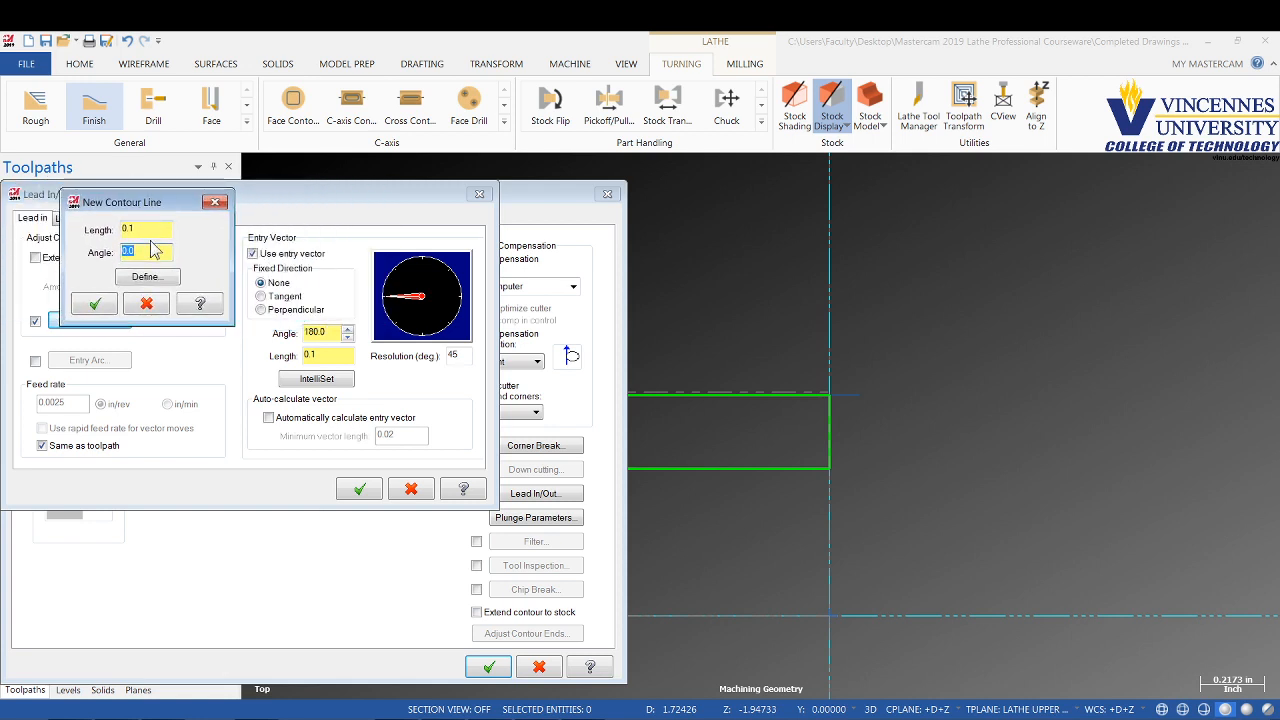
key(BackSpace)
key(Return)
click(162, 274)
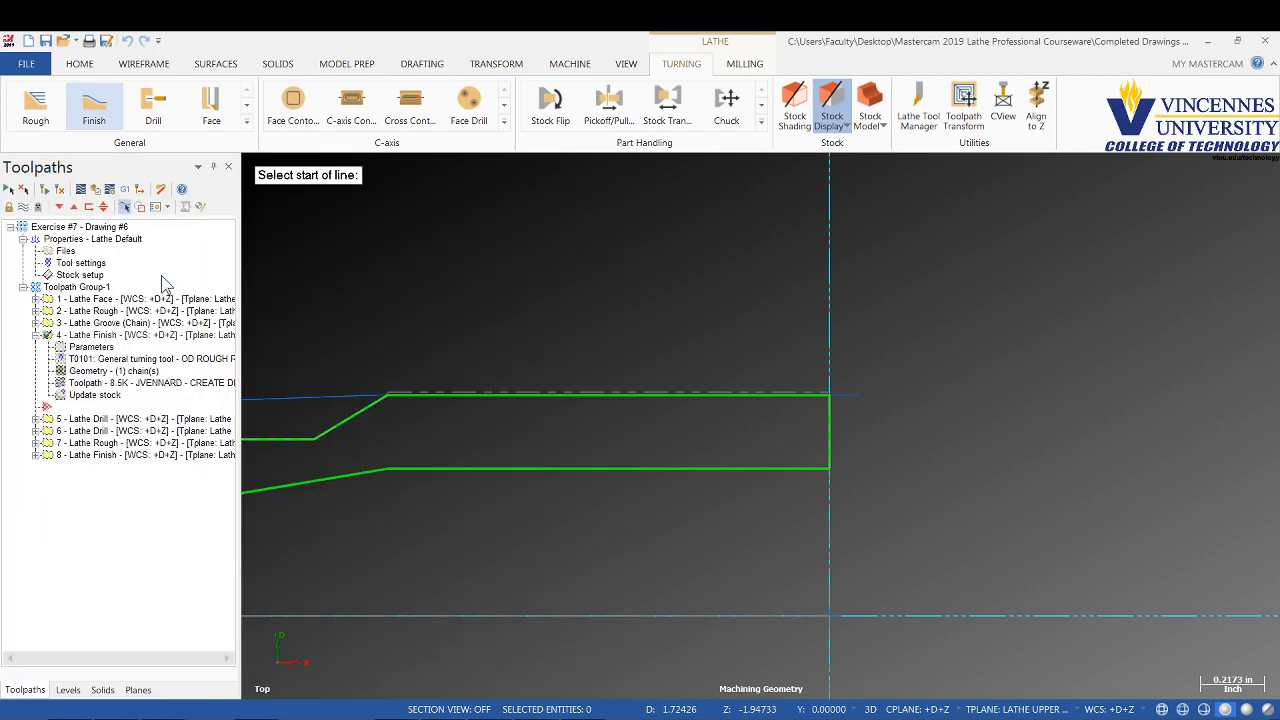
click(830, 431)
click(832, 468)
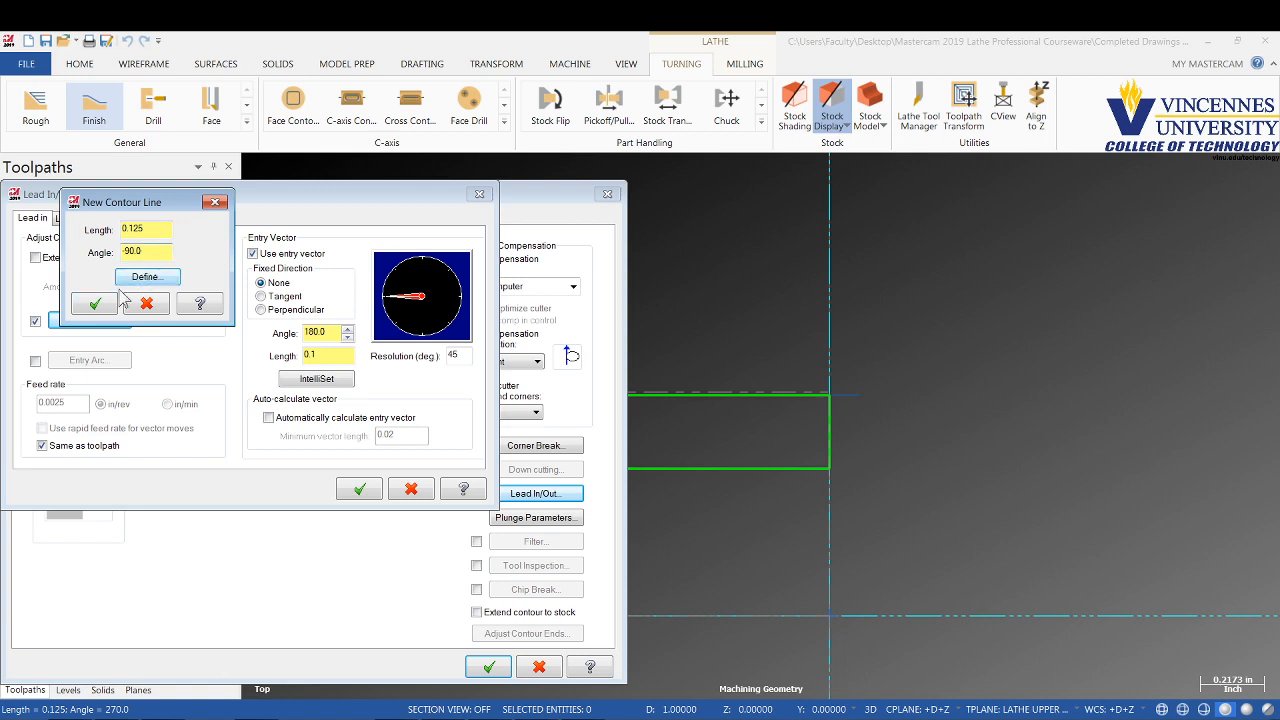
click(95, 303)
click(359, 488)
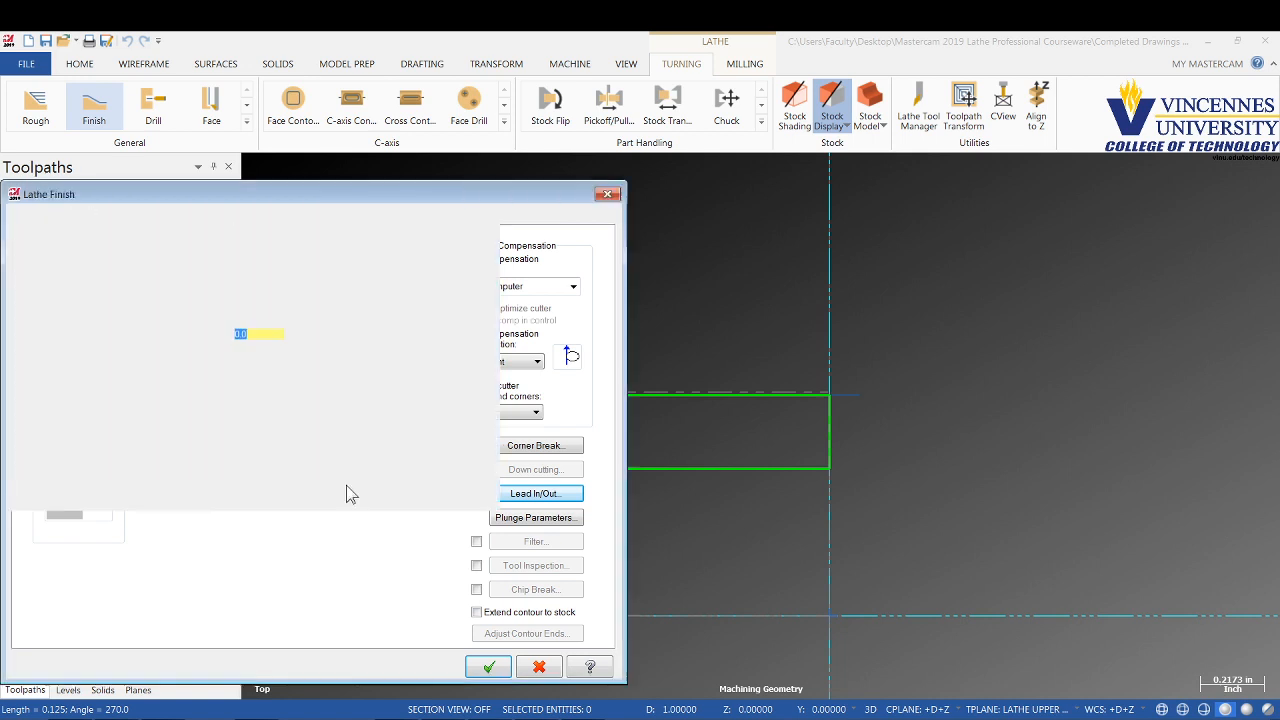
click(488, 666)
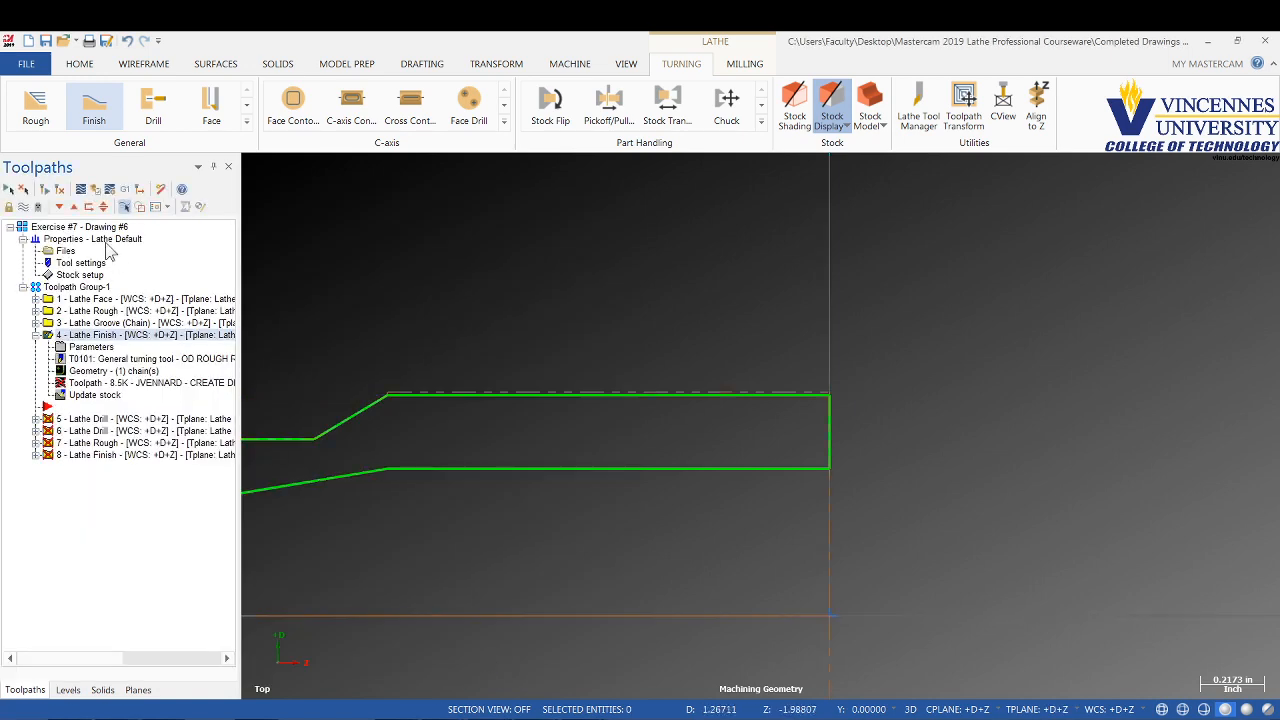
Regenerate all invalid operations, check the finish toolpath at the front corner, and collapse operation 4 in the operations tree
click(46, 191)
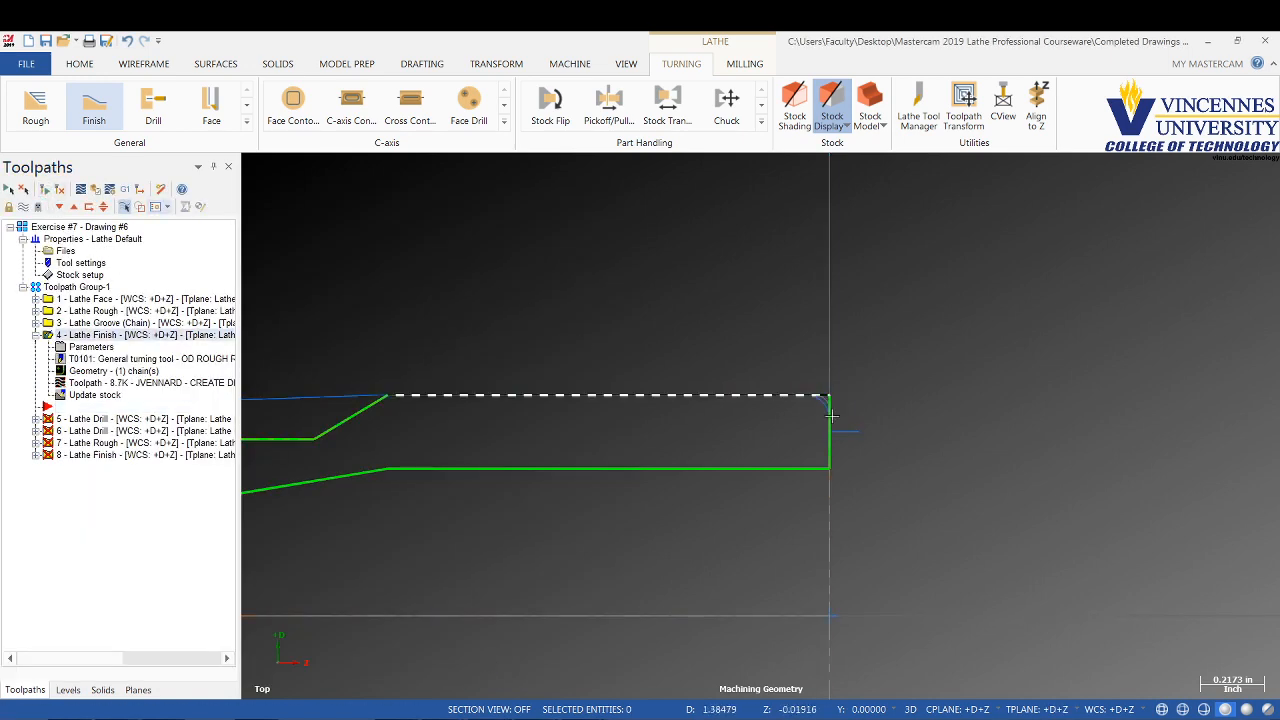
scroll(845, 425, up, 5)
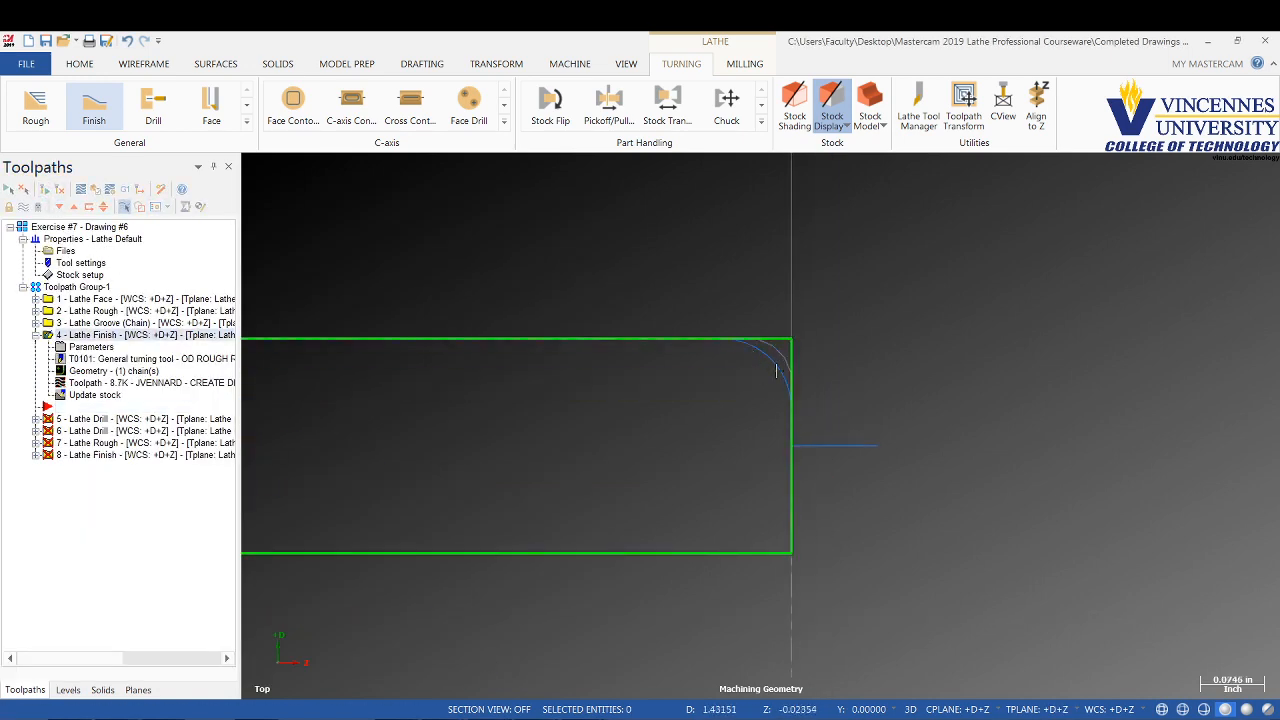
click(45, 189)
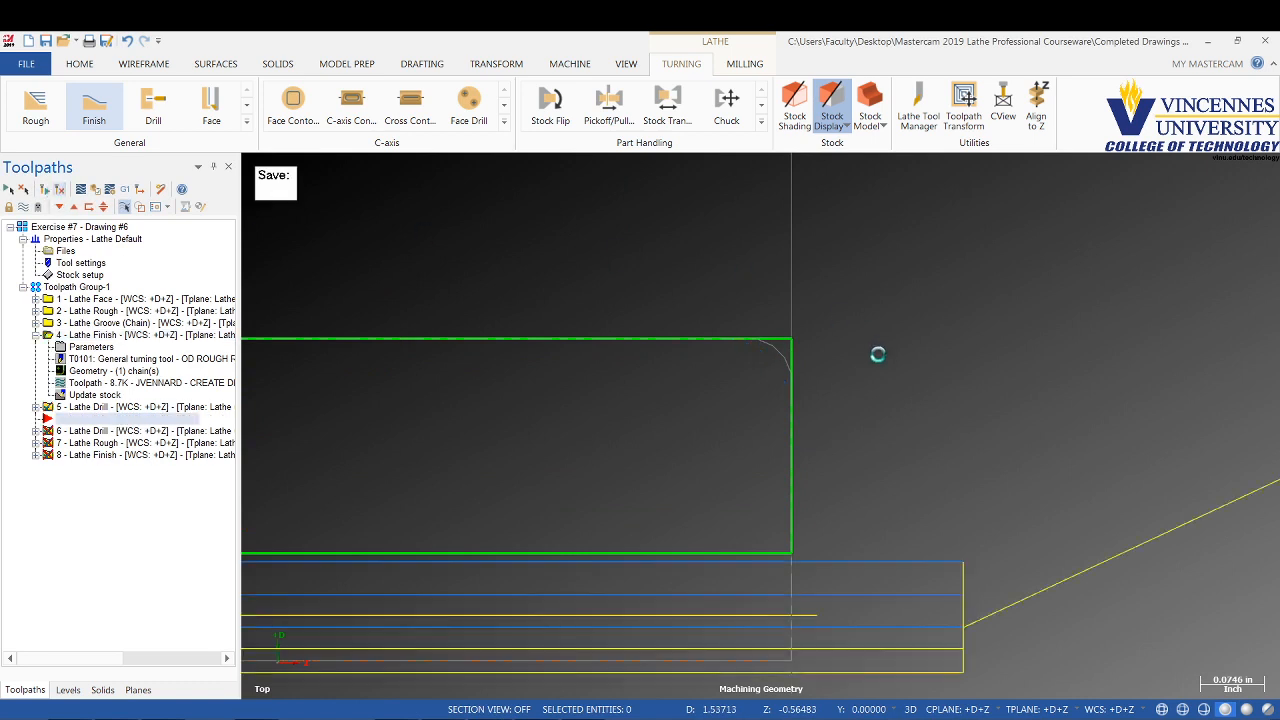
scroll(870, 370, down, 3)
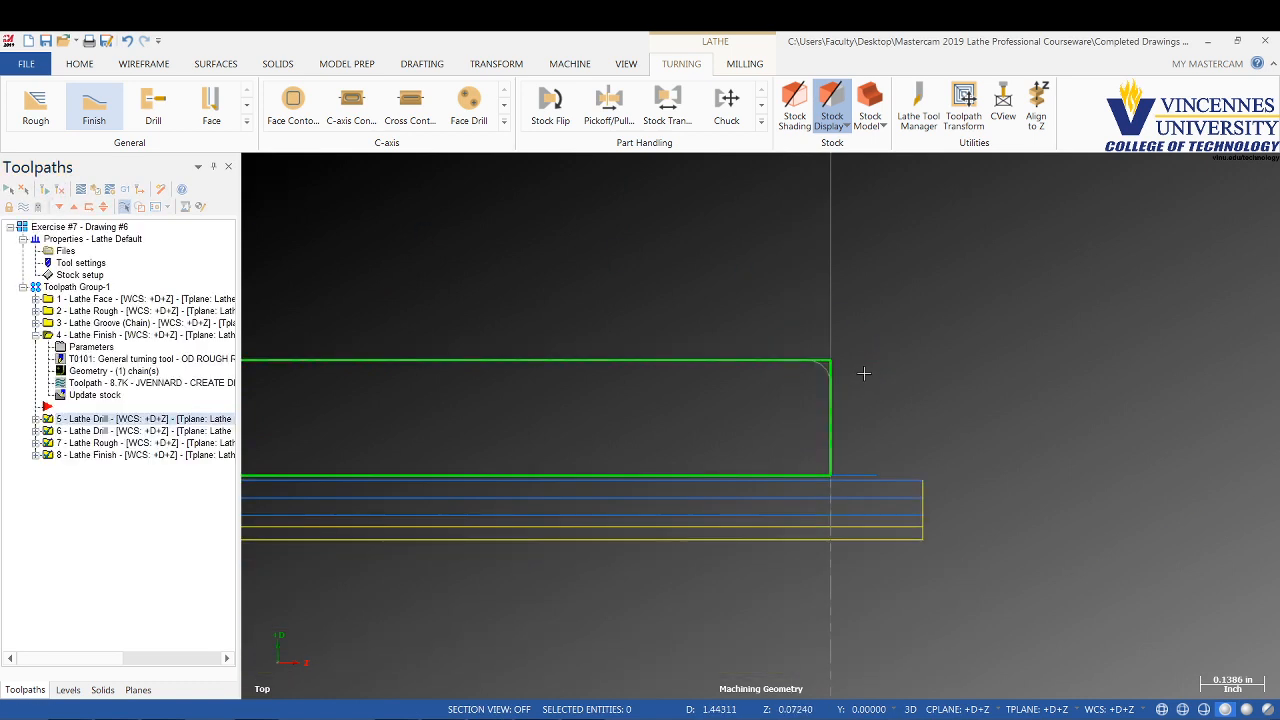
scroll(864, 373, down, 5)
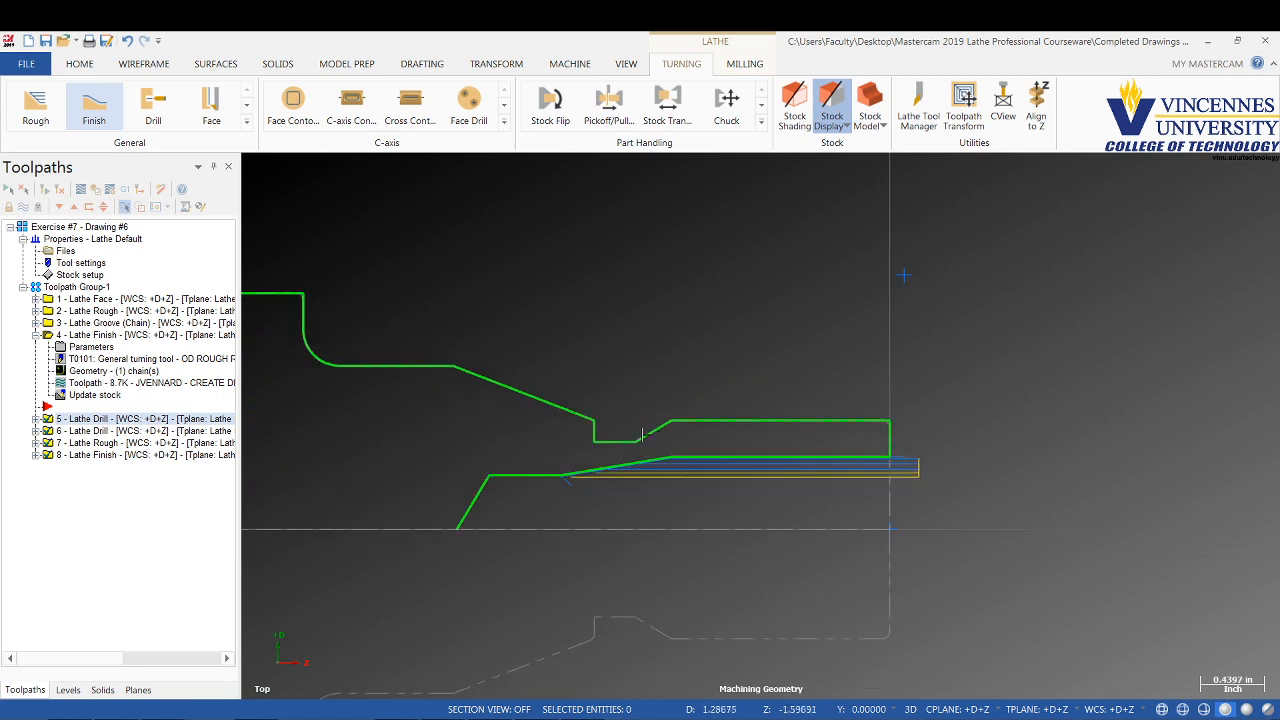
scroll(703, 448, down, 1)
click(35, 335)
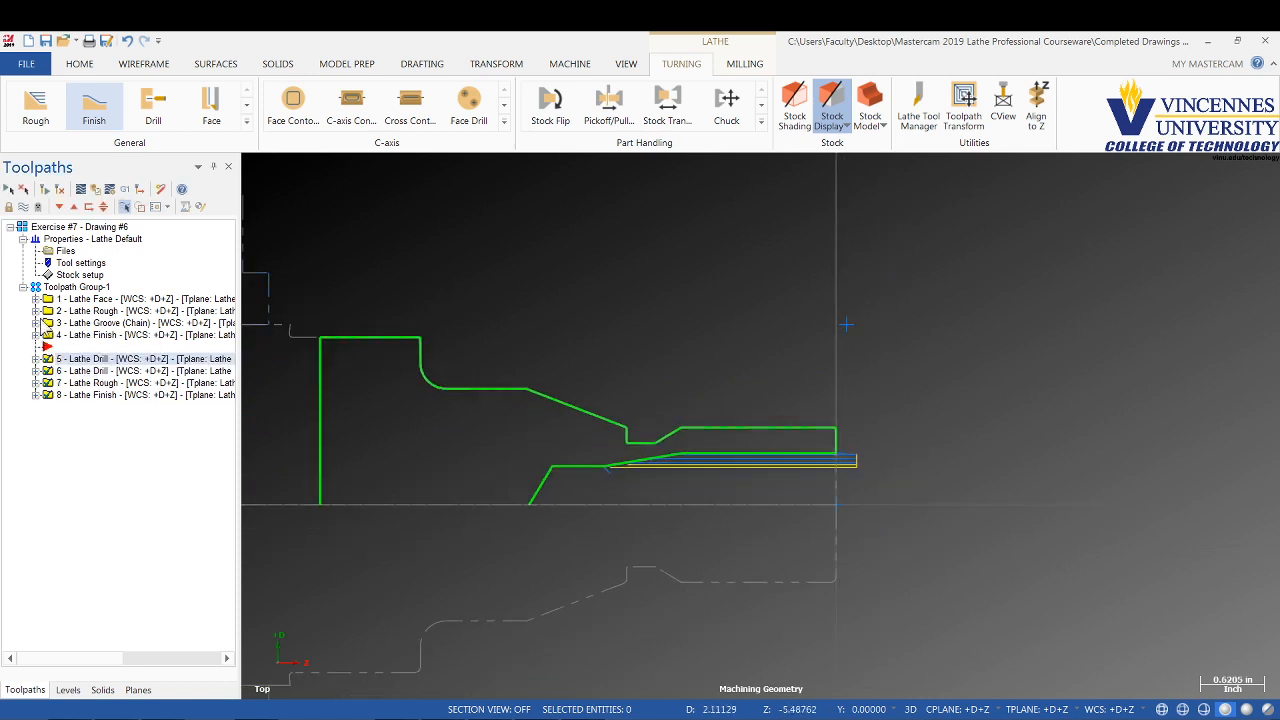
Verify all operations of Toolpath Group-1 and examine the groove edge, taper and shoulder corner on the simulated part
click(50, 291)
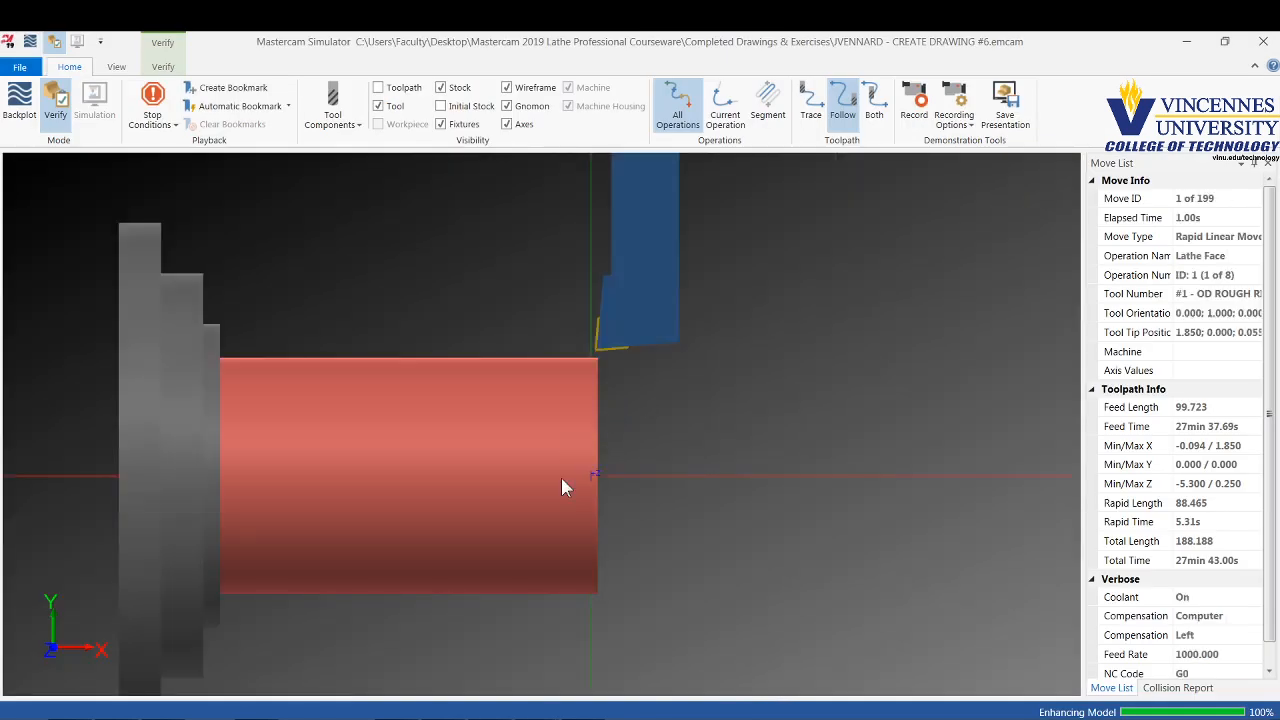
key(r)
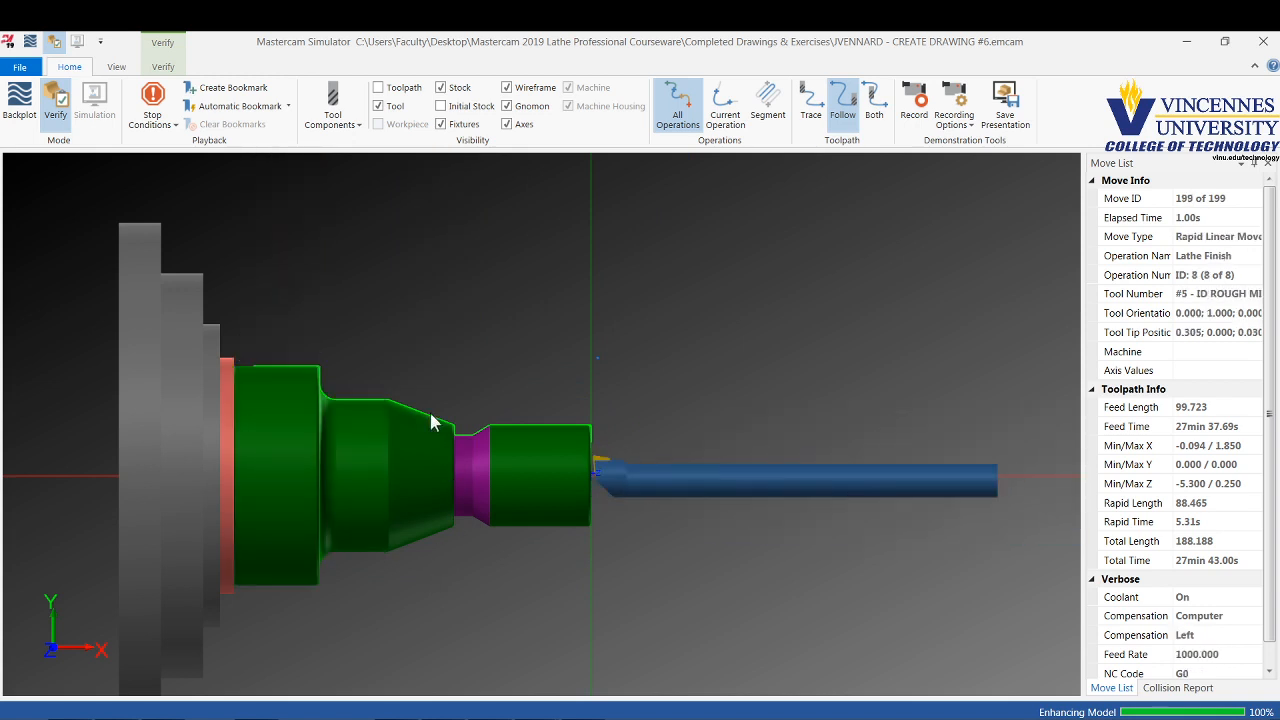
scroll(435, 415, up, 3)
scroll(440, 415, up, 1)
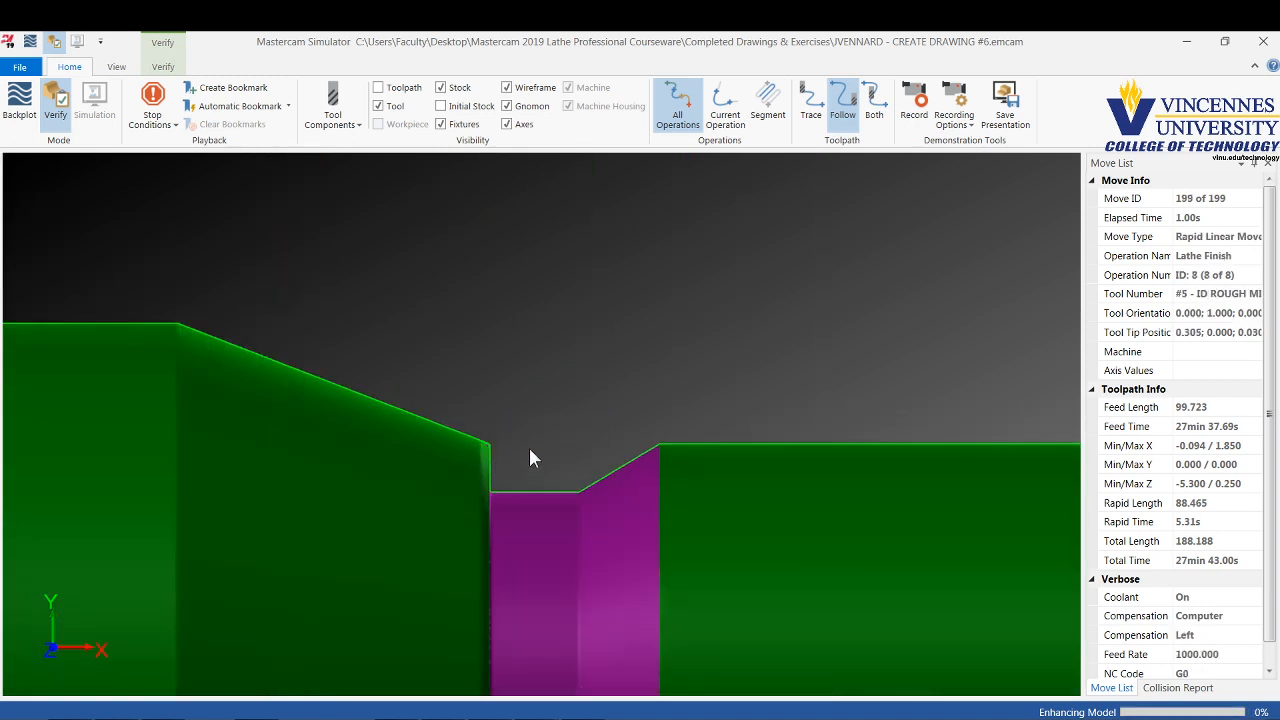
scroll(440, 413, up, 1)
scroll(229, 346, up, 2)
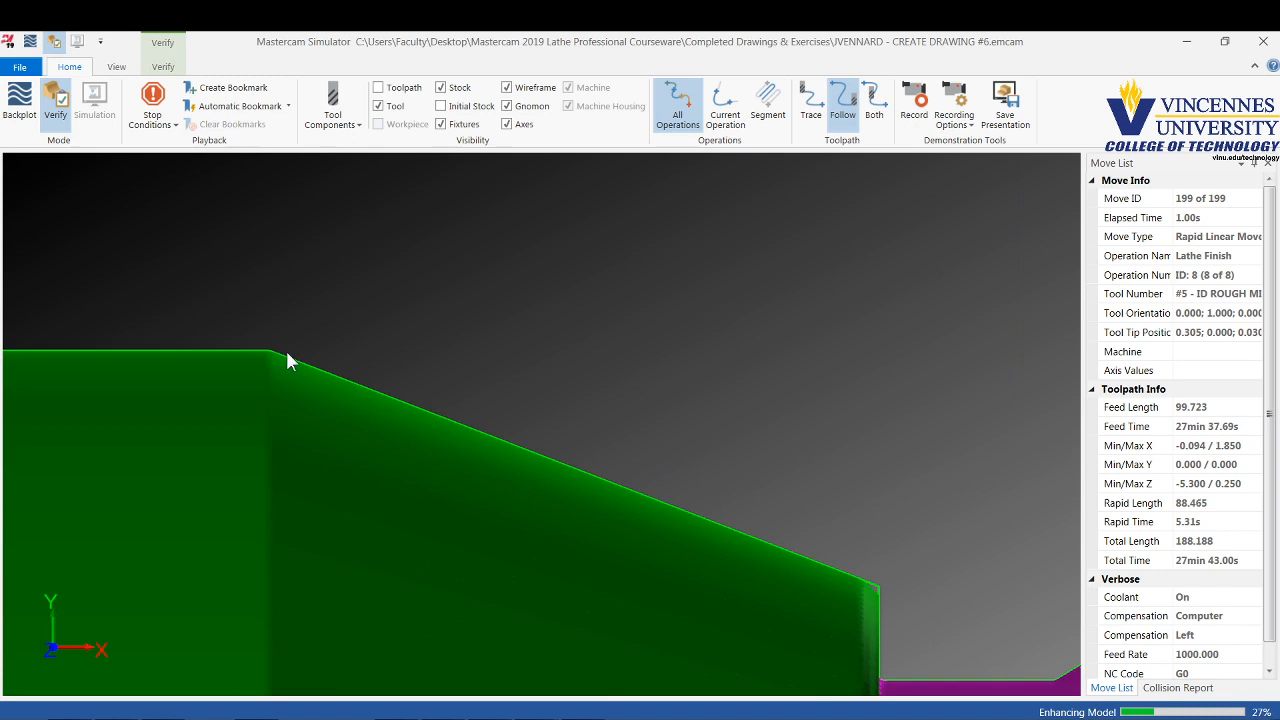
scroll(314, 360, down, 2)
scroll(290, 356, down, 2)
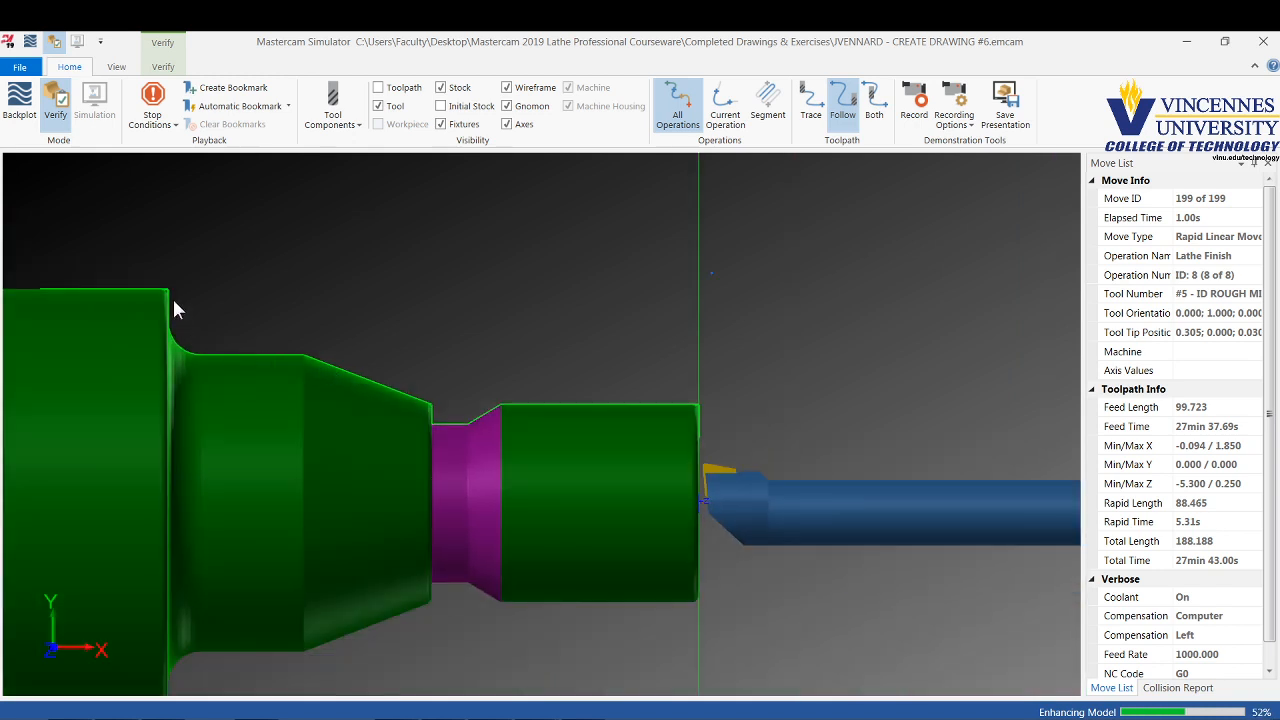
scroll(168, 298, up, 2)
scroll(162, 297, down, 1)
scroll(162, 297, down, 3)
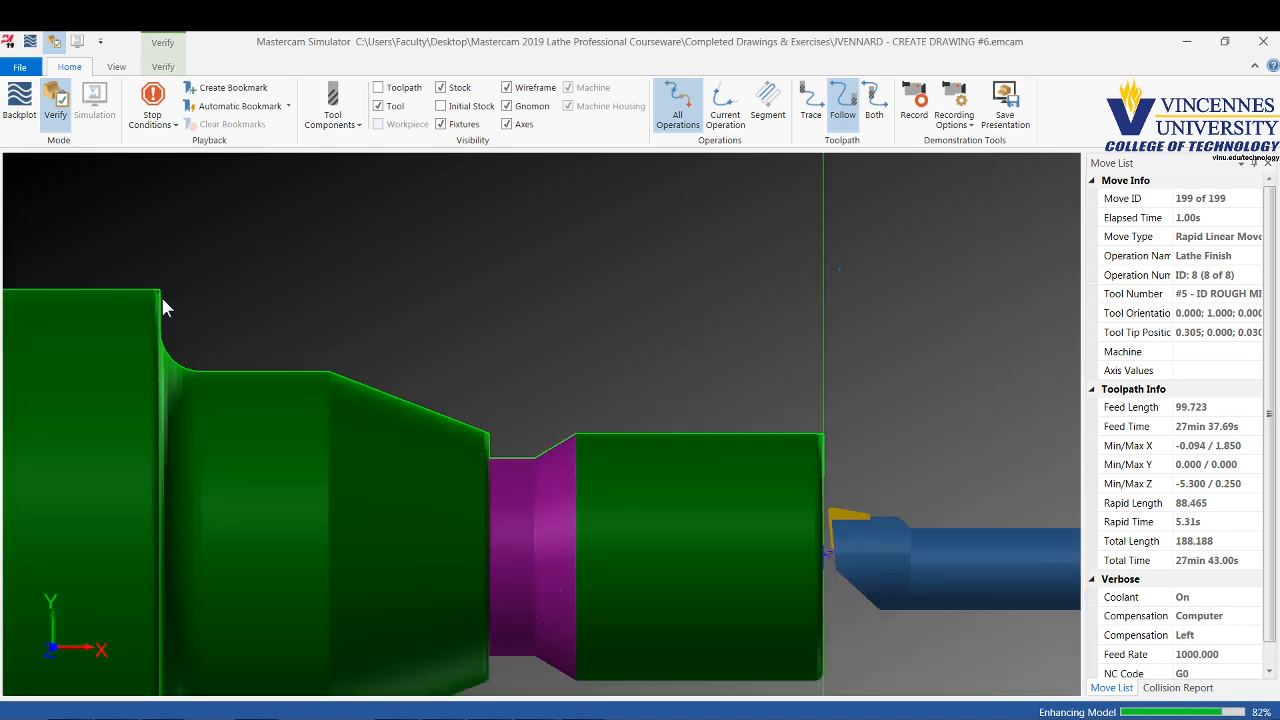
click(1199, 48)
scroll(572, 361, down, 4)
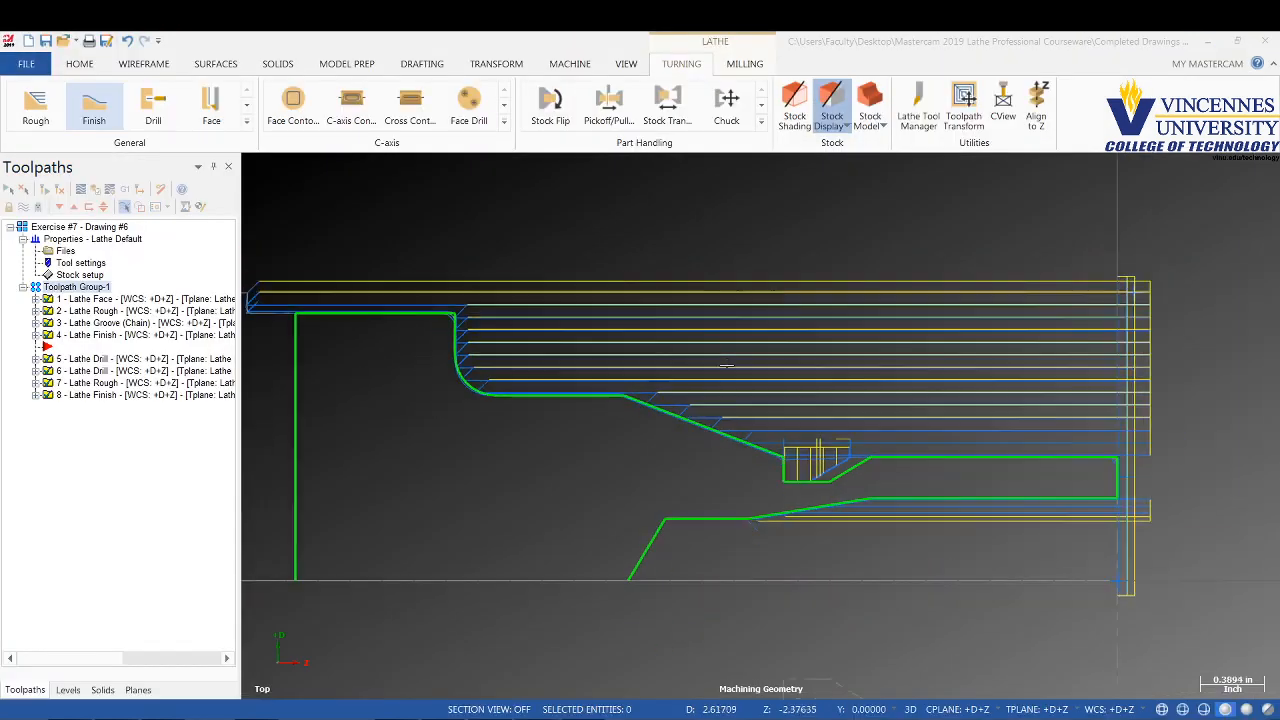
Move the insert position after operation 8 and create a Cutoff toolpath at the outer corner of the part's back face
click(89, 207)
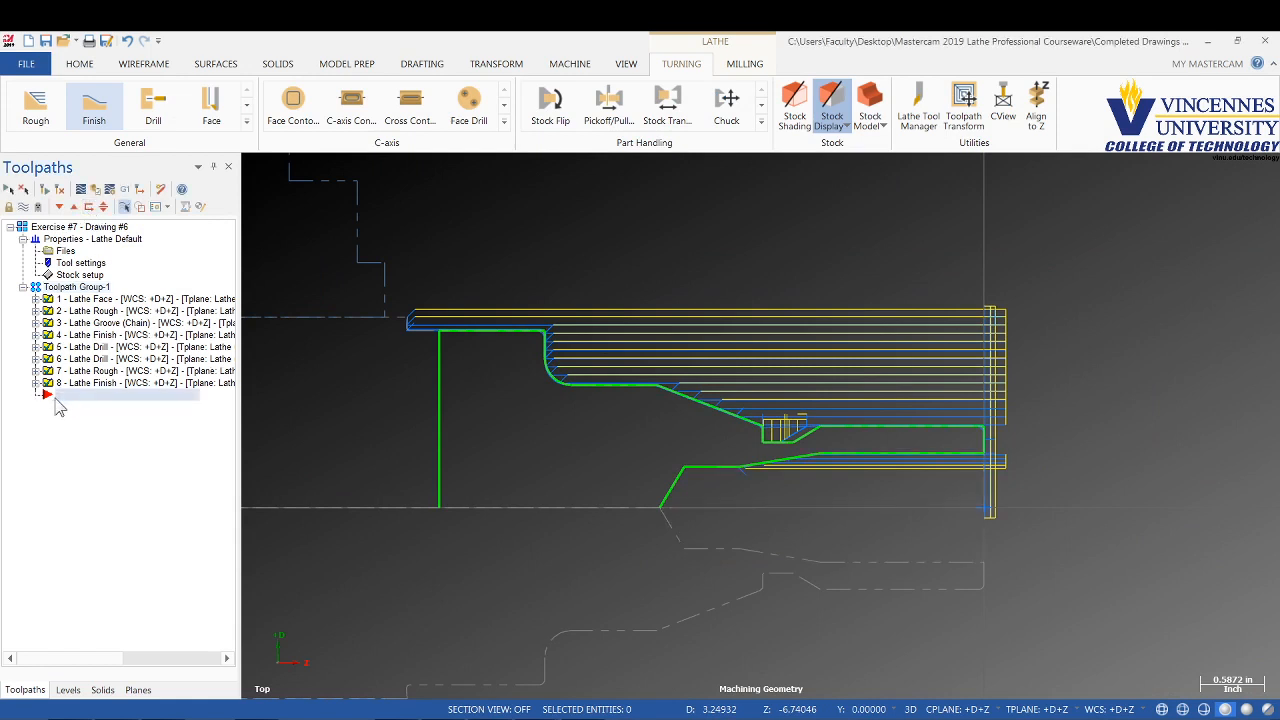
click(246, 121)
click(35, 170)
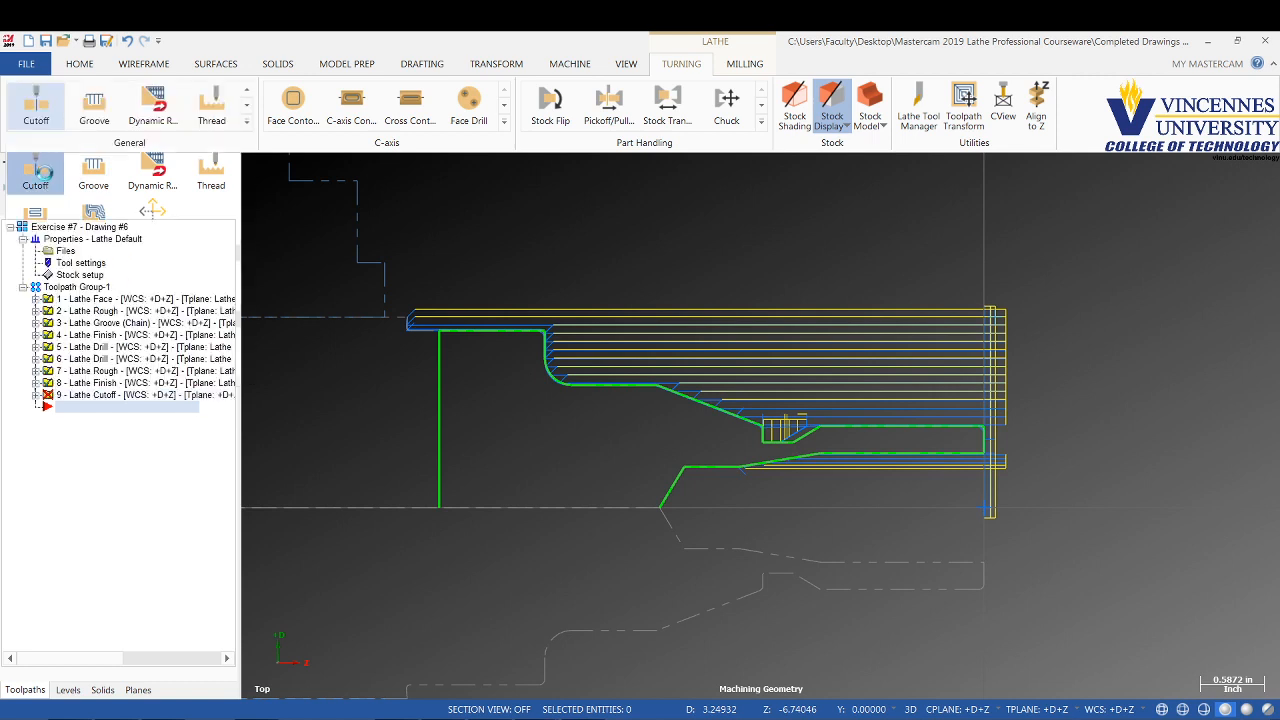
click(440, 331)
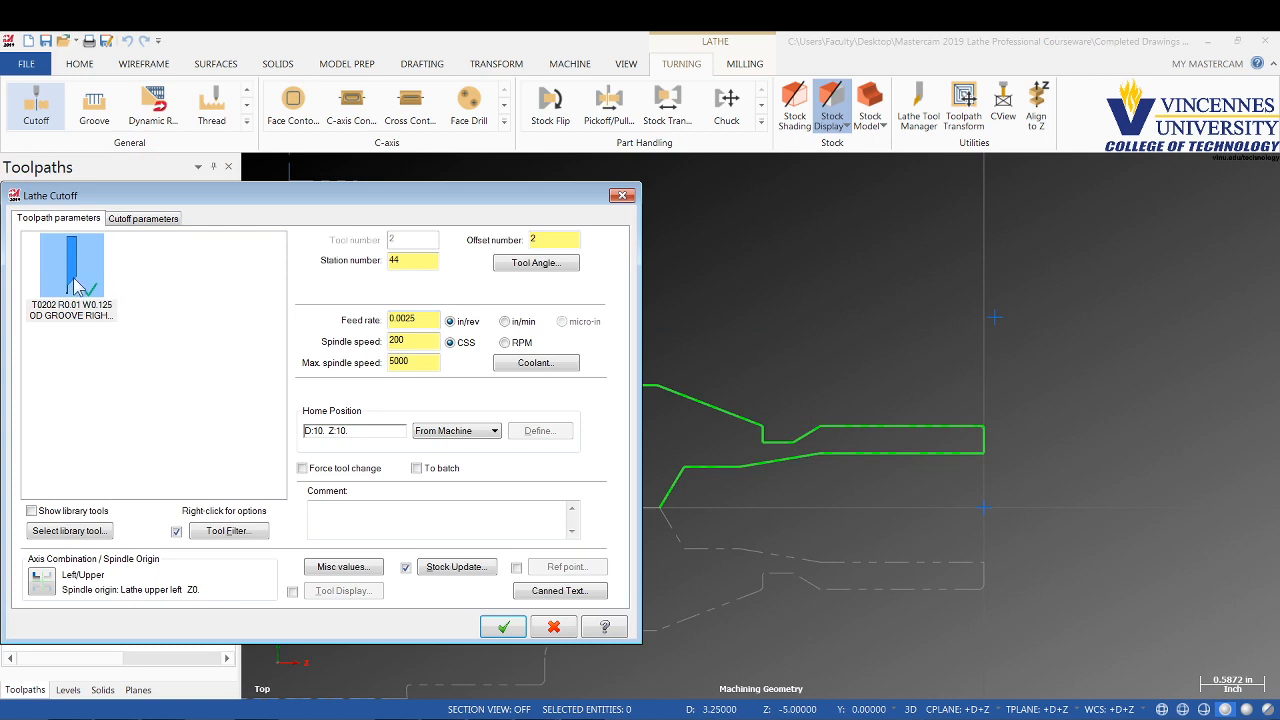
Set the cutoff's maximum spindle speed to 500 and turn flood coolant on
mouse_move(74, 286)
drag(423, 361, 339, 355)
key(BackSpace)
text(500)
click(522, 364)
click(201, 221)
click(195, 244)
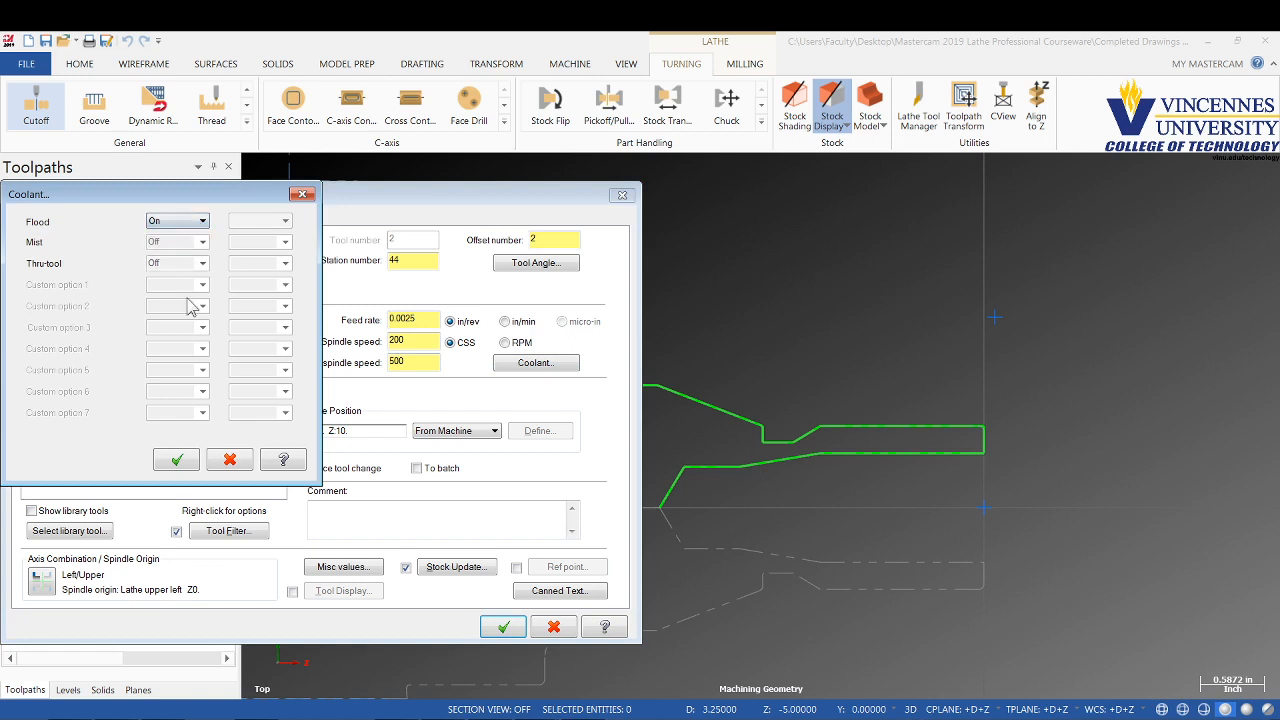
click(183, 466)
Enter the comment "PART OFF WORKPIECE" for the cutoff operation
click(349, 514)
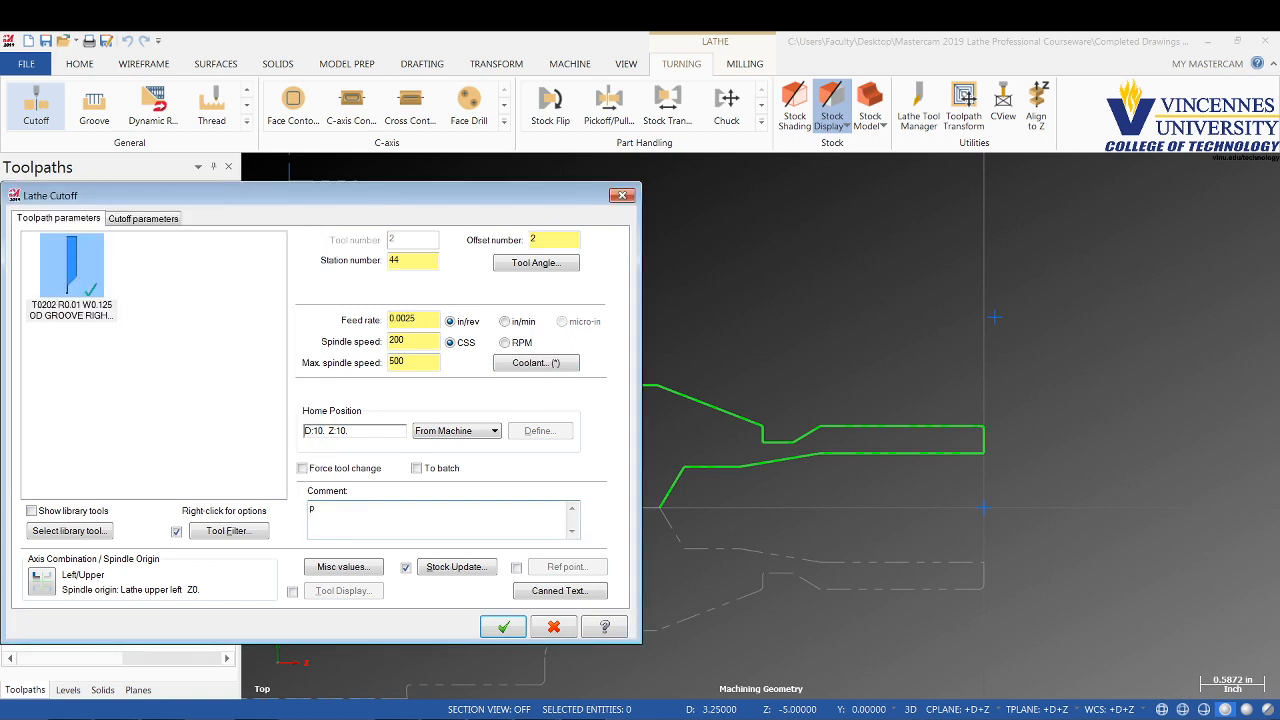
text(pa)
key(BackSpace)
key(BackSpace)
text(PART OFF WORKPIEC)
Measure the cutoff's entry amount and incremental retract radius from stock, and set the X tangent point to 0.05
click(141, 219)
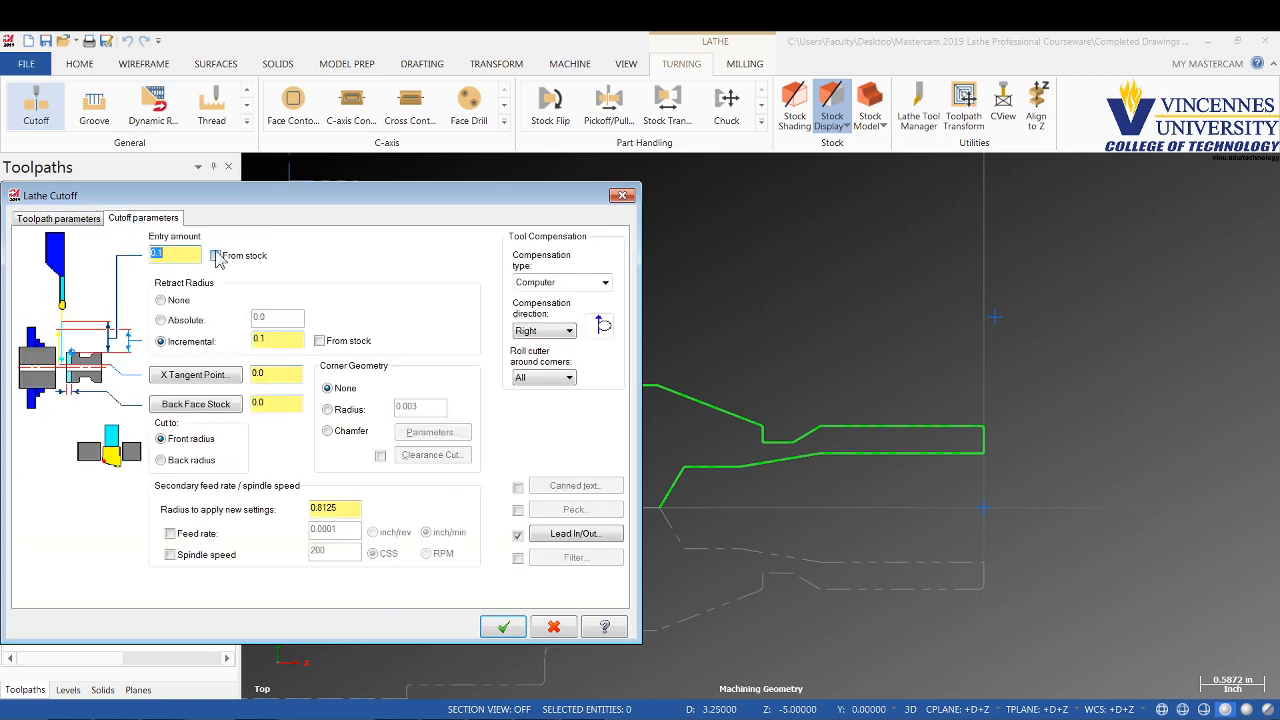
click(319, 341)
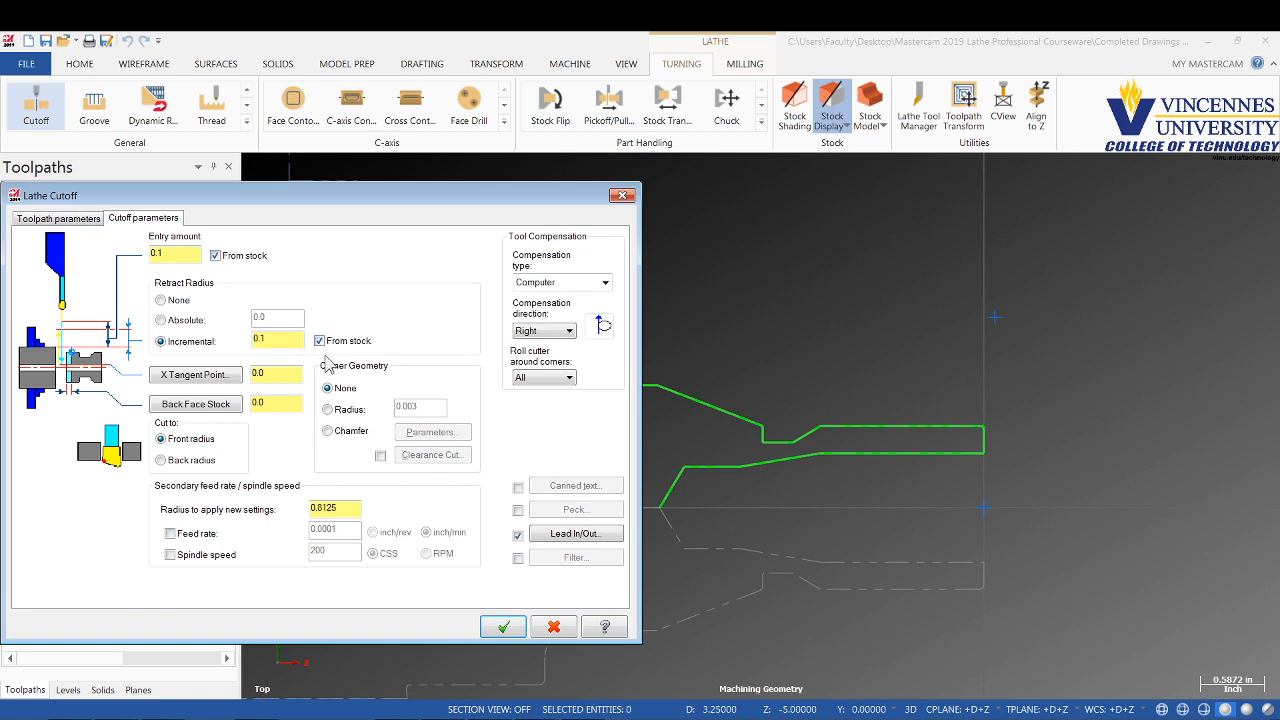
drag(278, 376, 237, 392)
drag(280, 200, 315, 2)
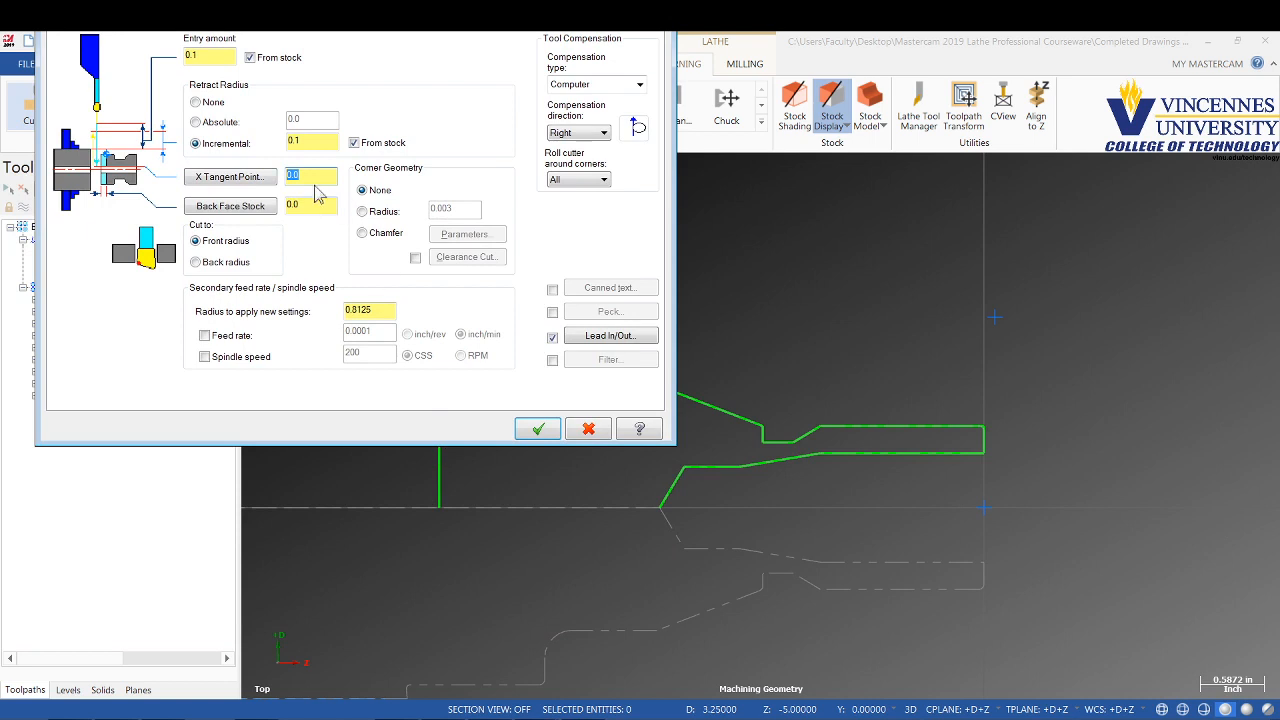
text(0.05)
drag(380, 3, 413, 194)
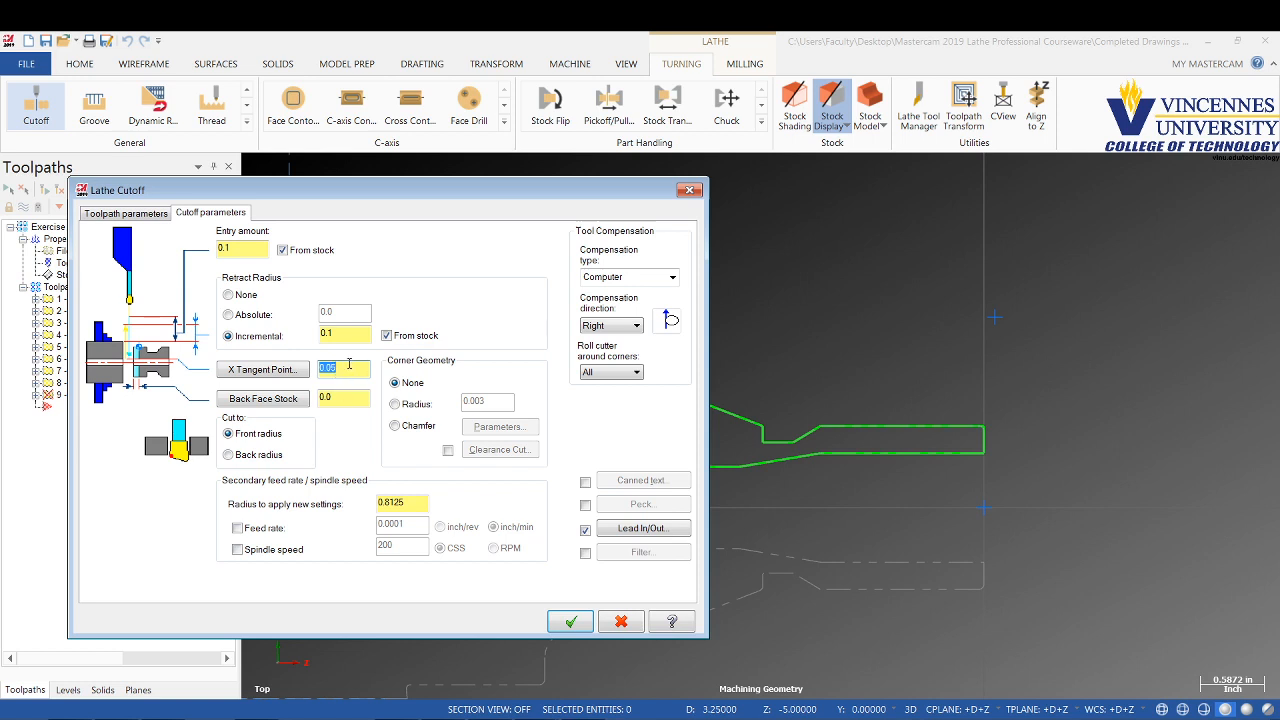
Try an X tangent point of -0.05 for the cutoff and restore it to 0.05
text(-.05)
key(Return)
text(.05)
key(Return)
click(368, 373)
Set the cutoff's corner geometry to a chamfer with a width of 0.05
click(411, 430)
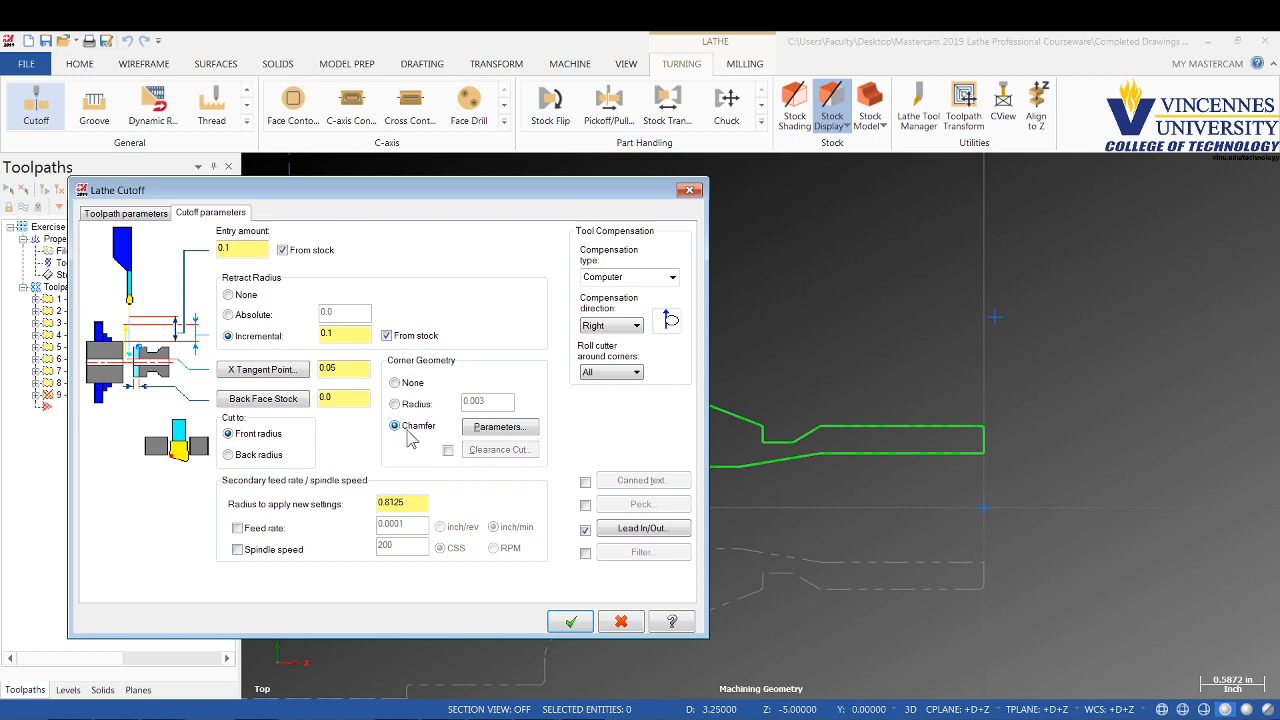
click(500, 427)
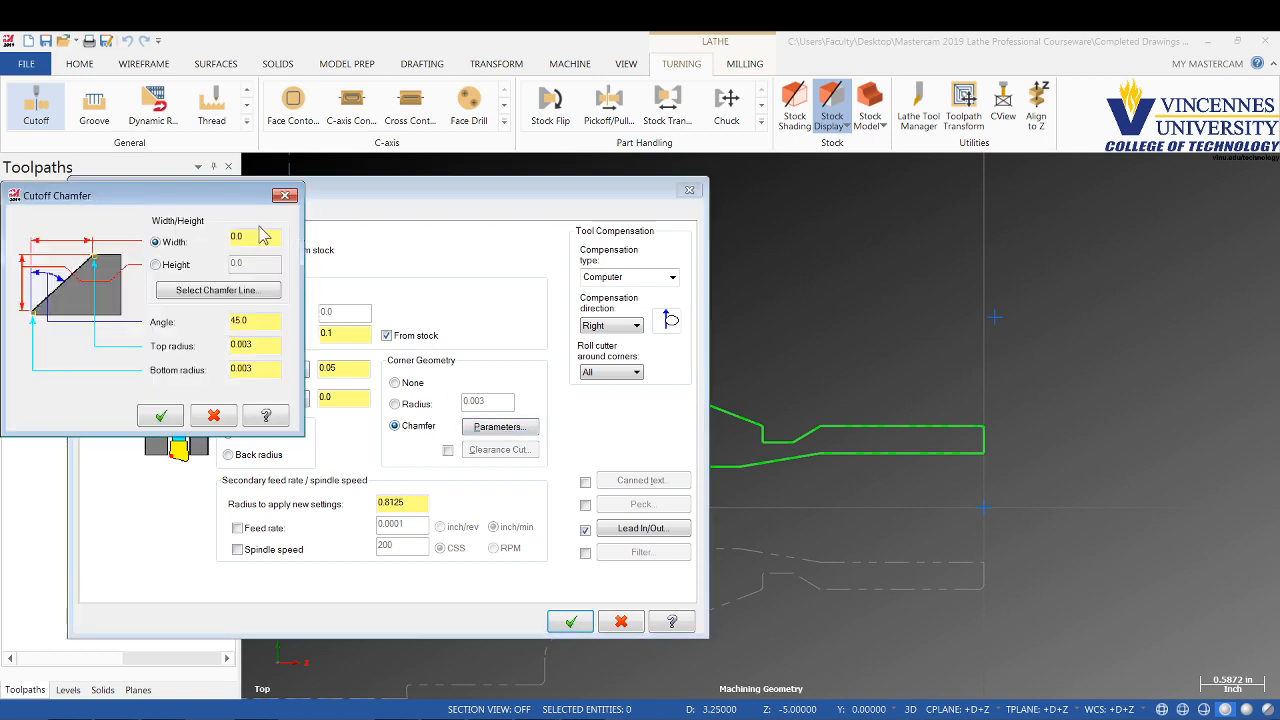
text(05)
click(267, 328)
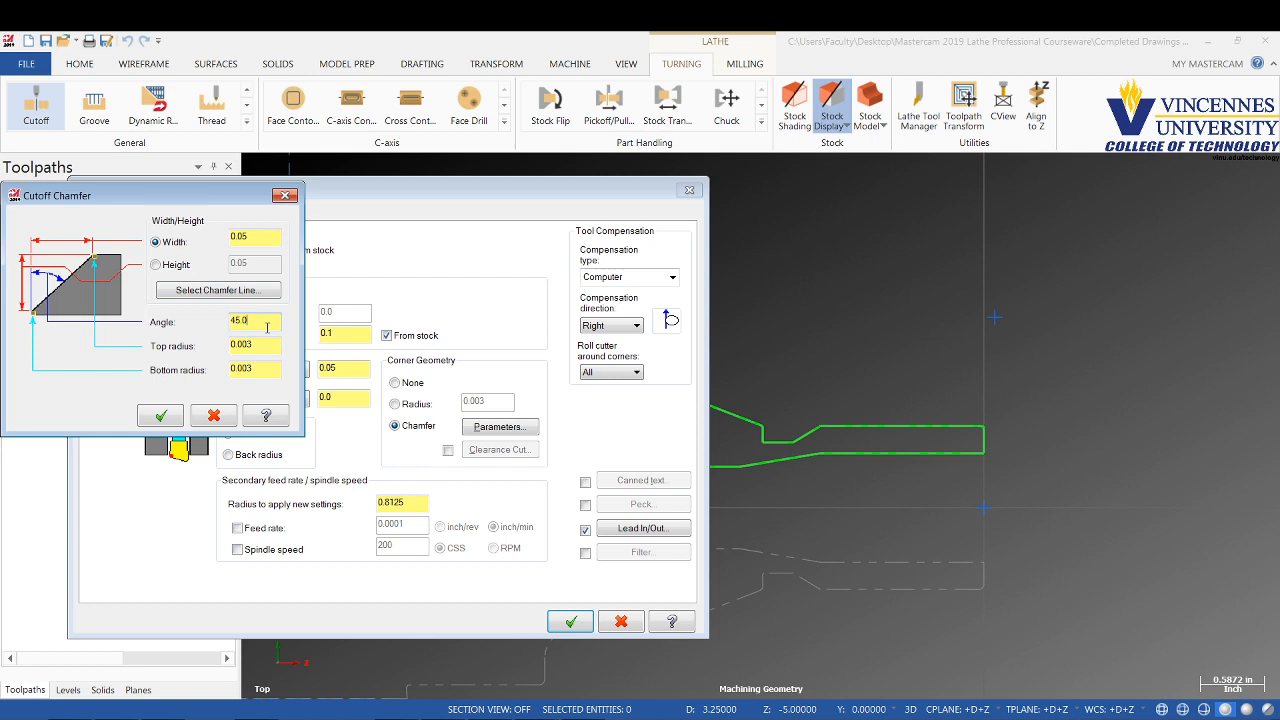
click(161, 417)
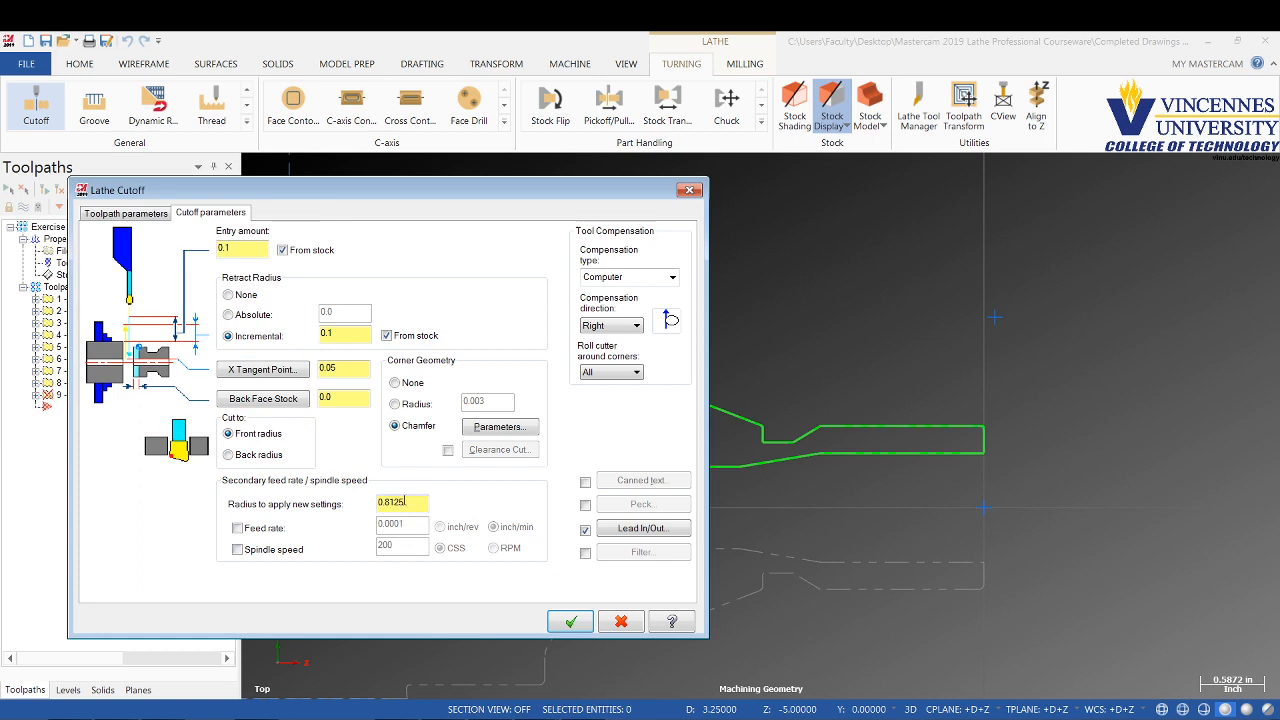
Apply a secondary spindle speed of 100 RPM to the cutoff from a radius of 0.25
drag(404, 503, 372, 514)
text(0.25)
key(shift+Home)
click(412, 508)
click(238, 550)
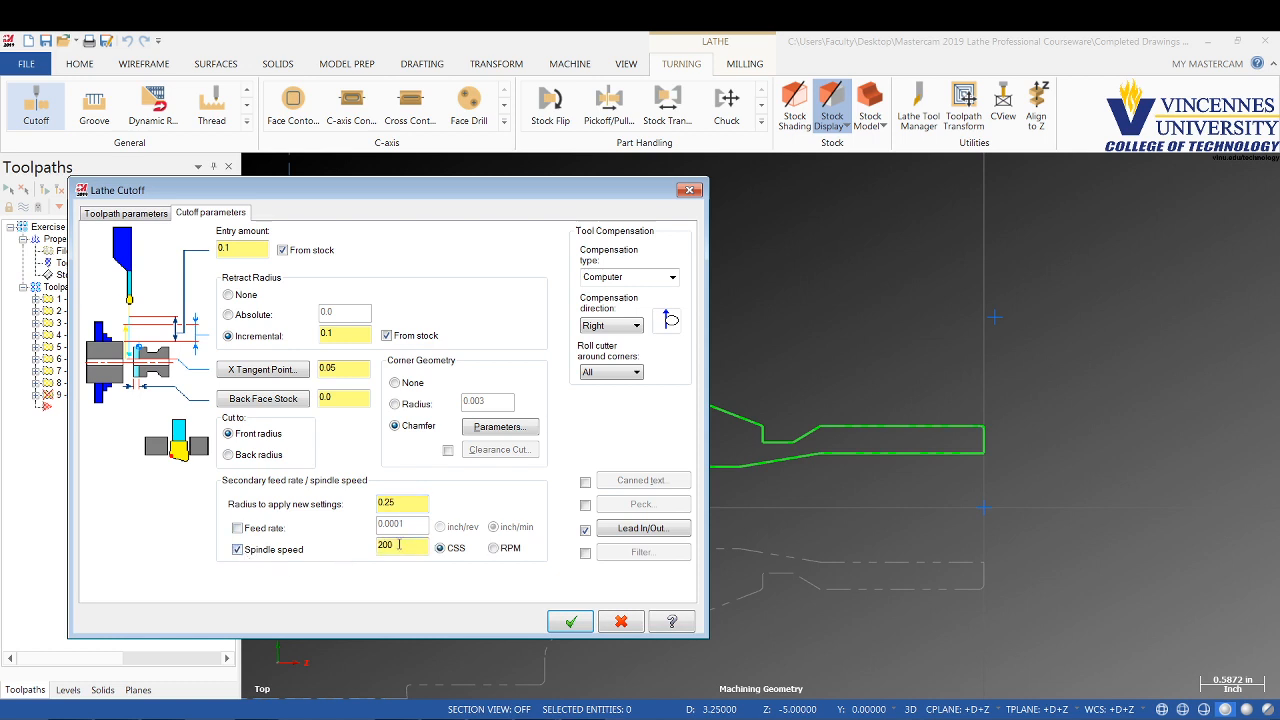
click(493, 548)
text(100)
click(418, 545)
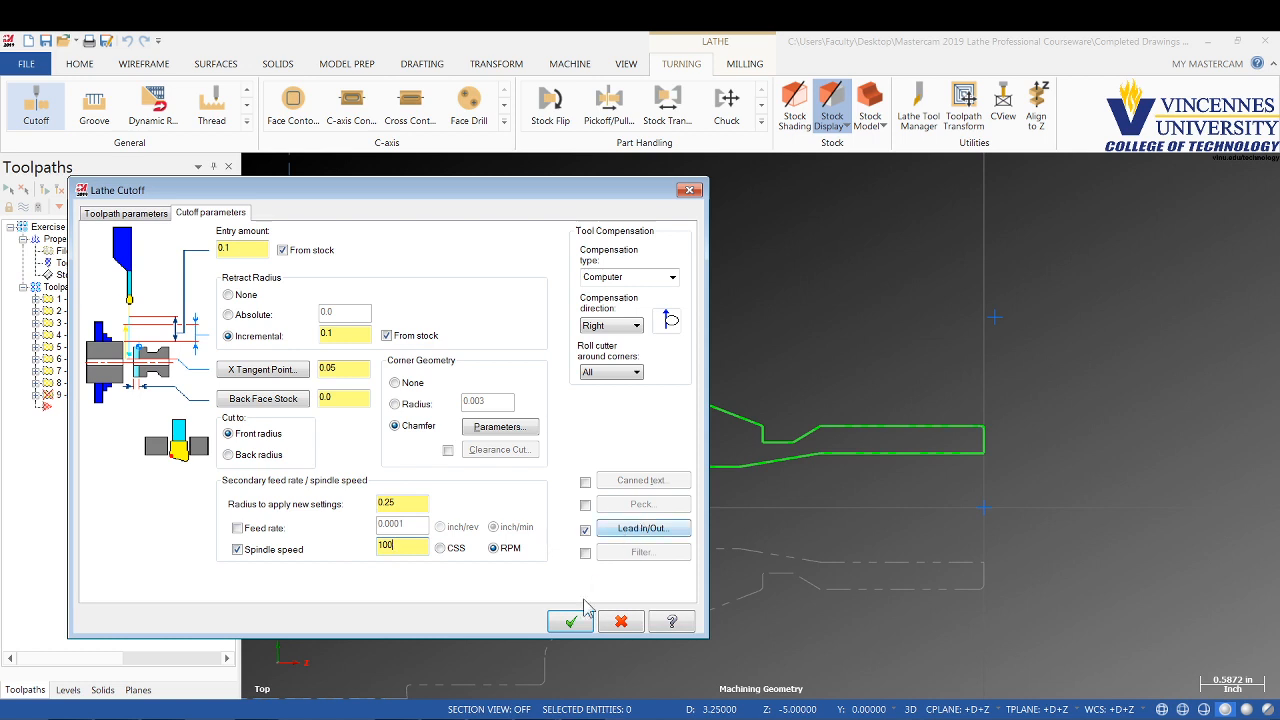
Enable pecking for the cutoff with a peck depth of 0.1 and a dwell of 1.0 revolutions on all pecks
click(585, 505)
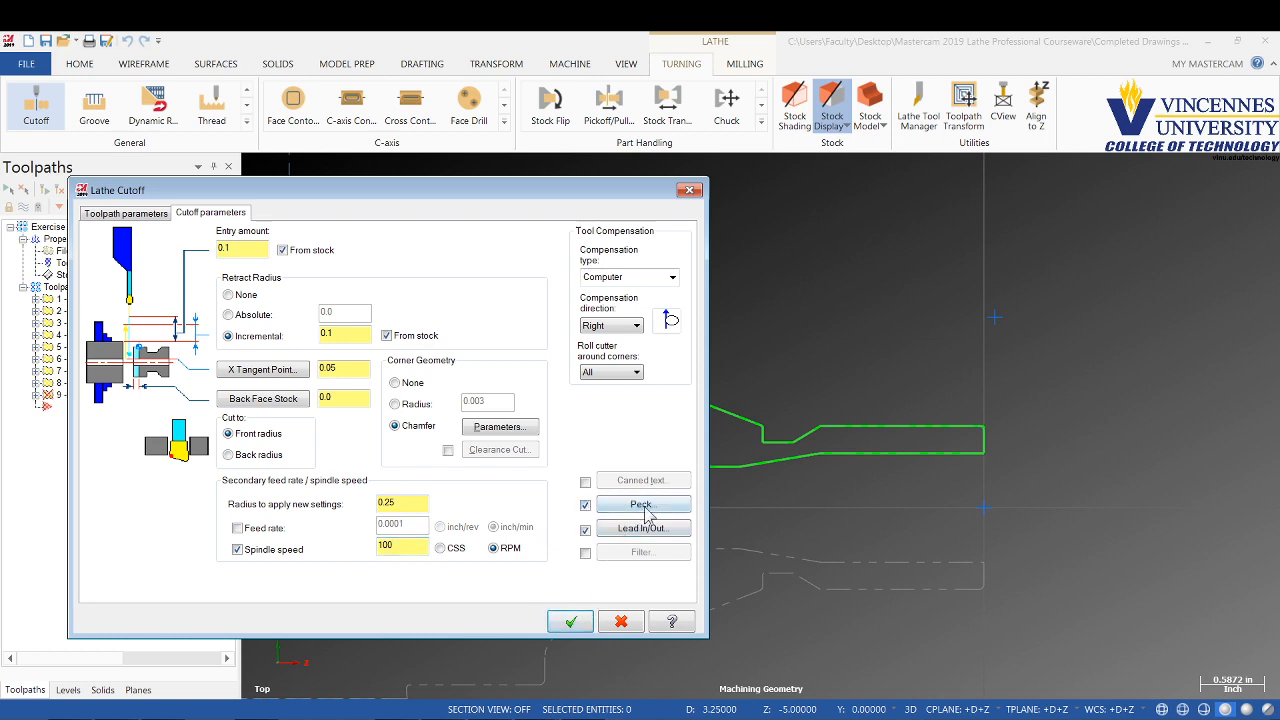
click(642, 505)
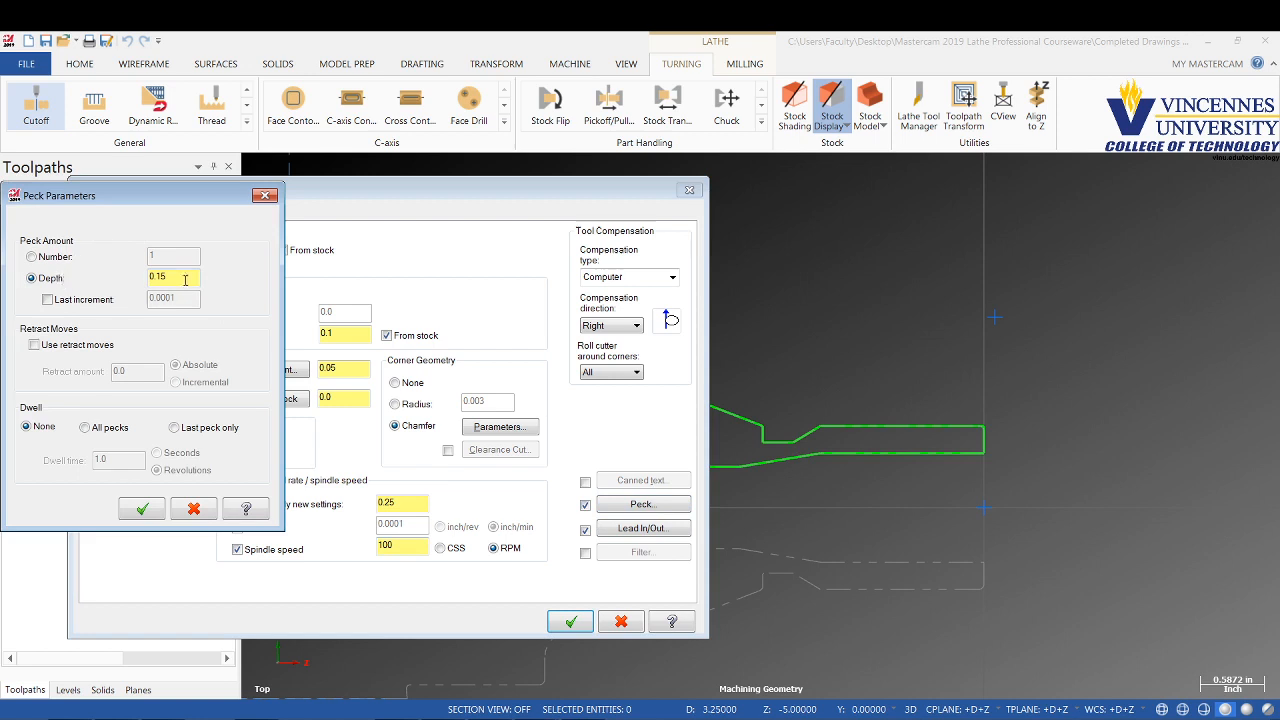
drag(185, 280, 70, 285)
key(BackSpace)
click(91, 430)
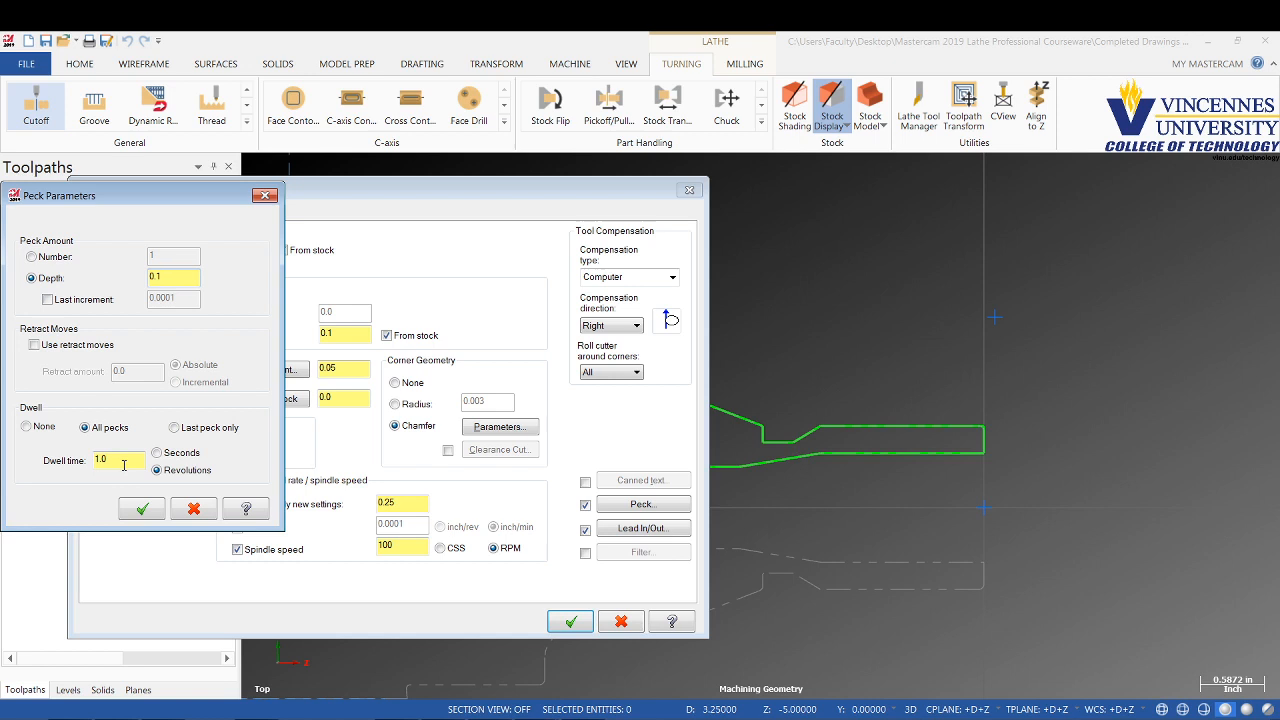
click(141, 512)
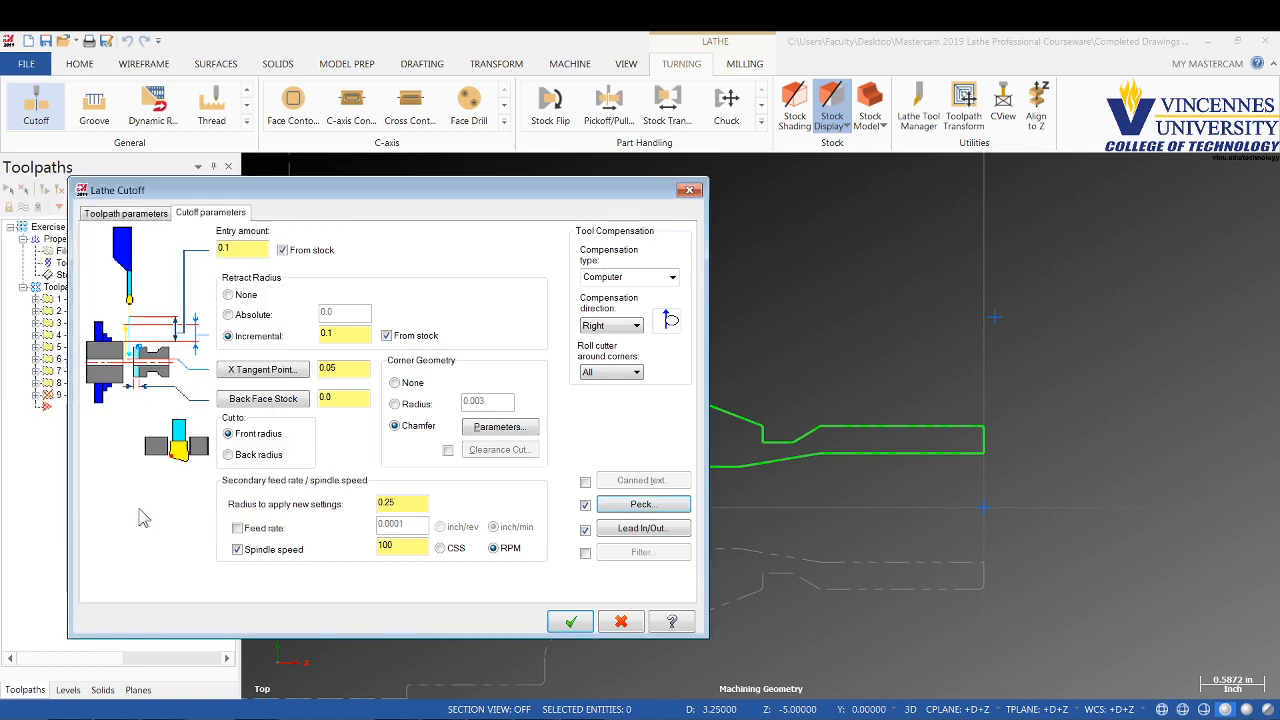
Accept the cutoff parameters, inspect the tool collision at the stock, and continue writing the toolpath
click(570, 621)
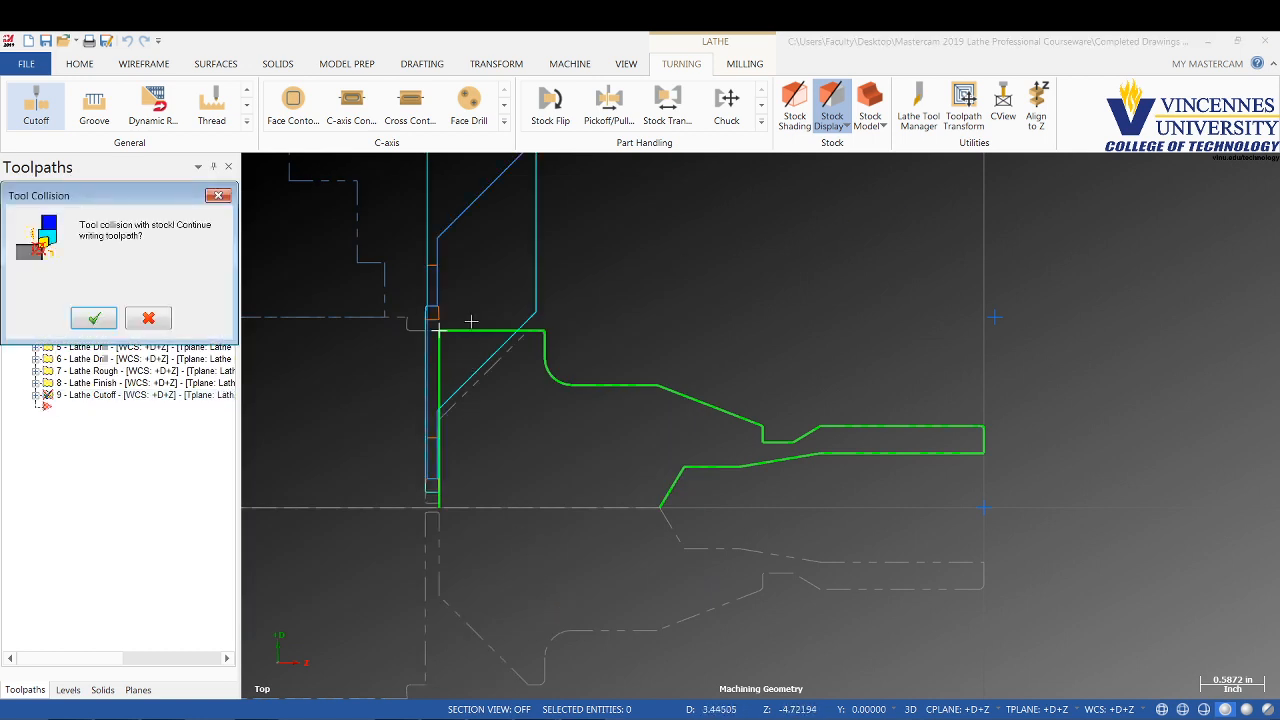
scroll(468, 325, down, 1)
scroll(385, 330, up, 4)
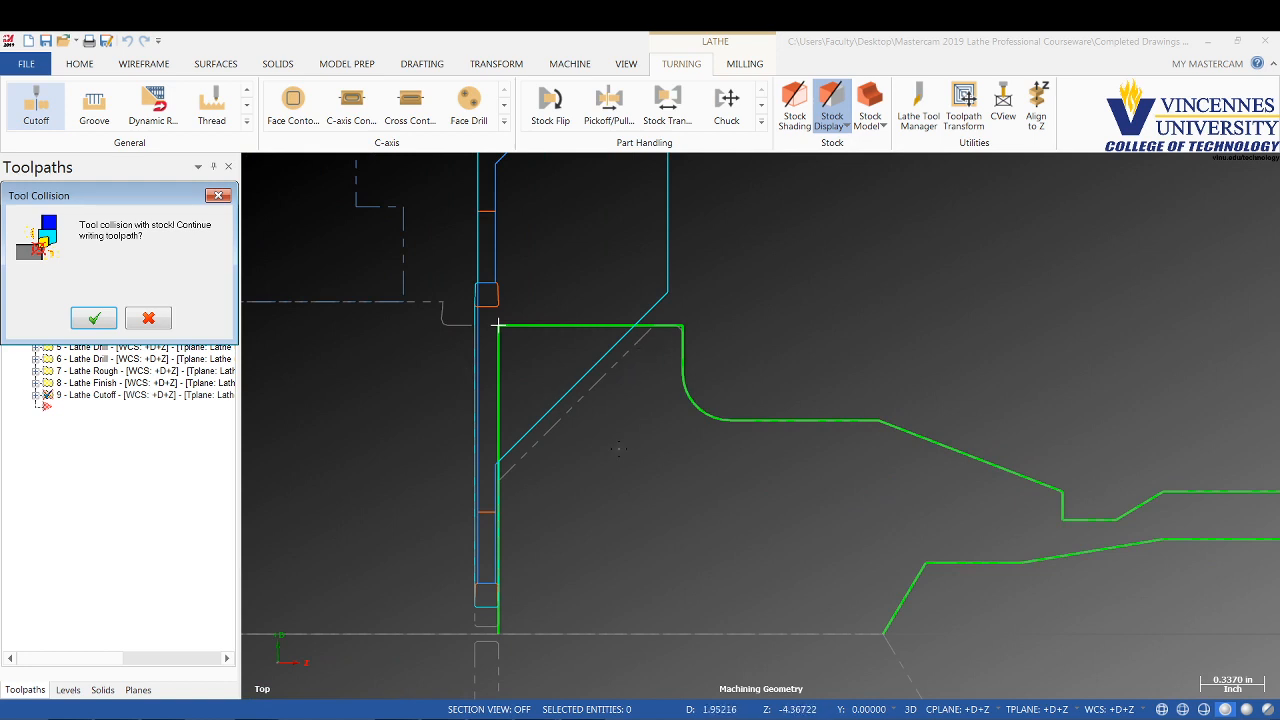
scroll(619, 451, down, 2)
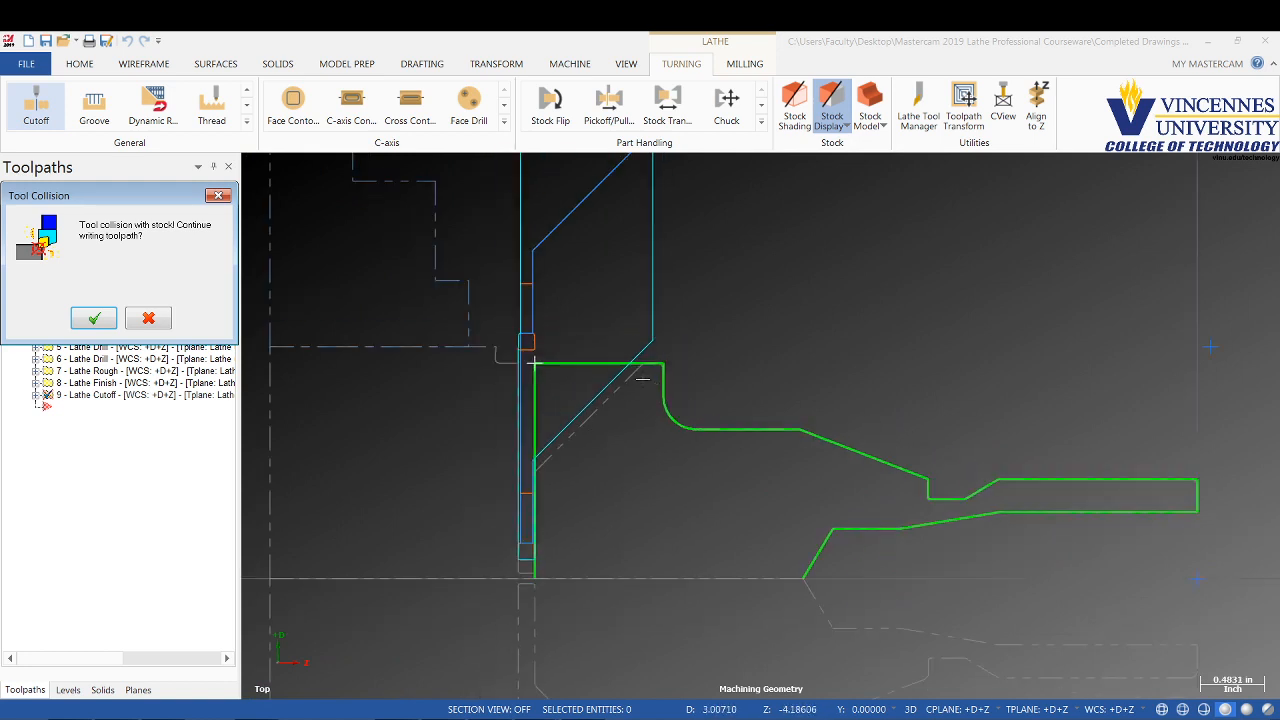
click(92, 320)
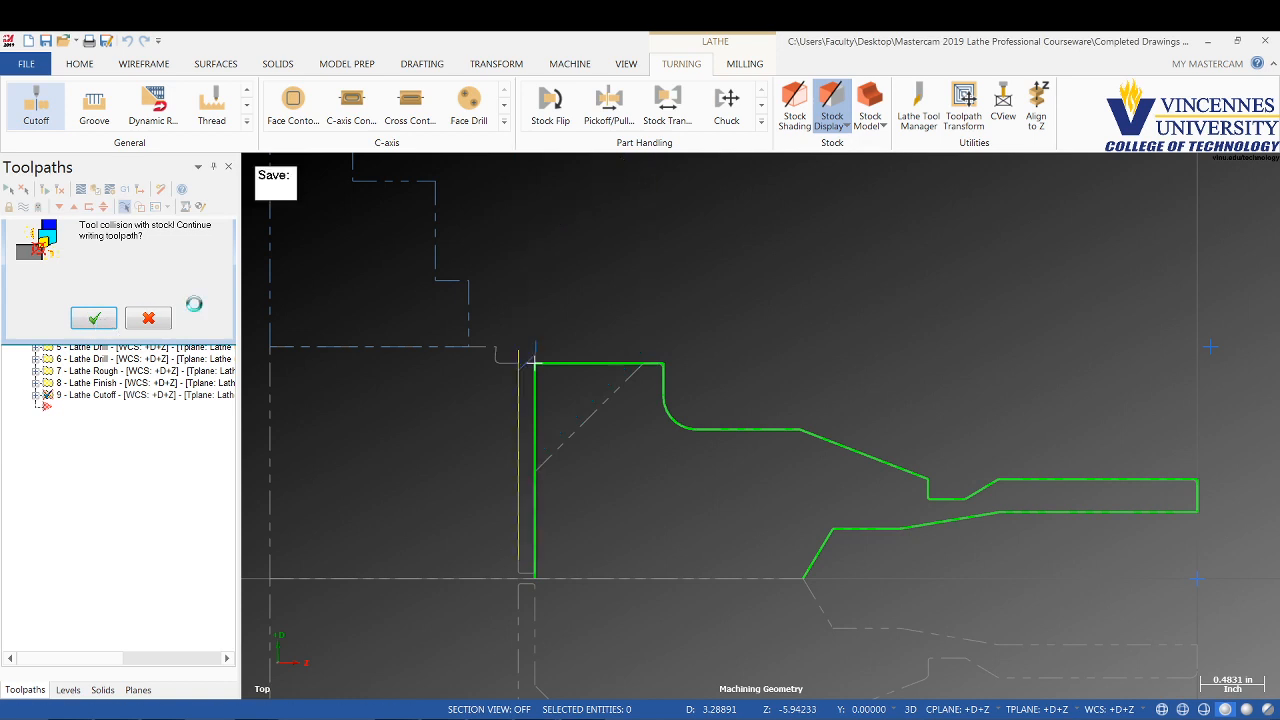
Edit the cutoff operation's grooving tool and set its holder dimension C to 2
click(36, 396)
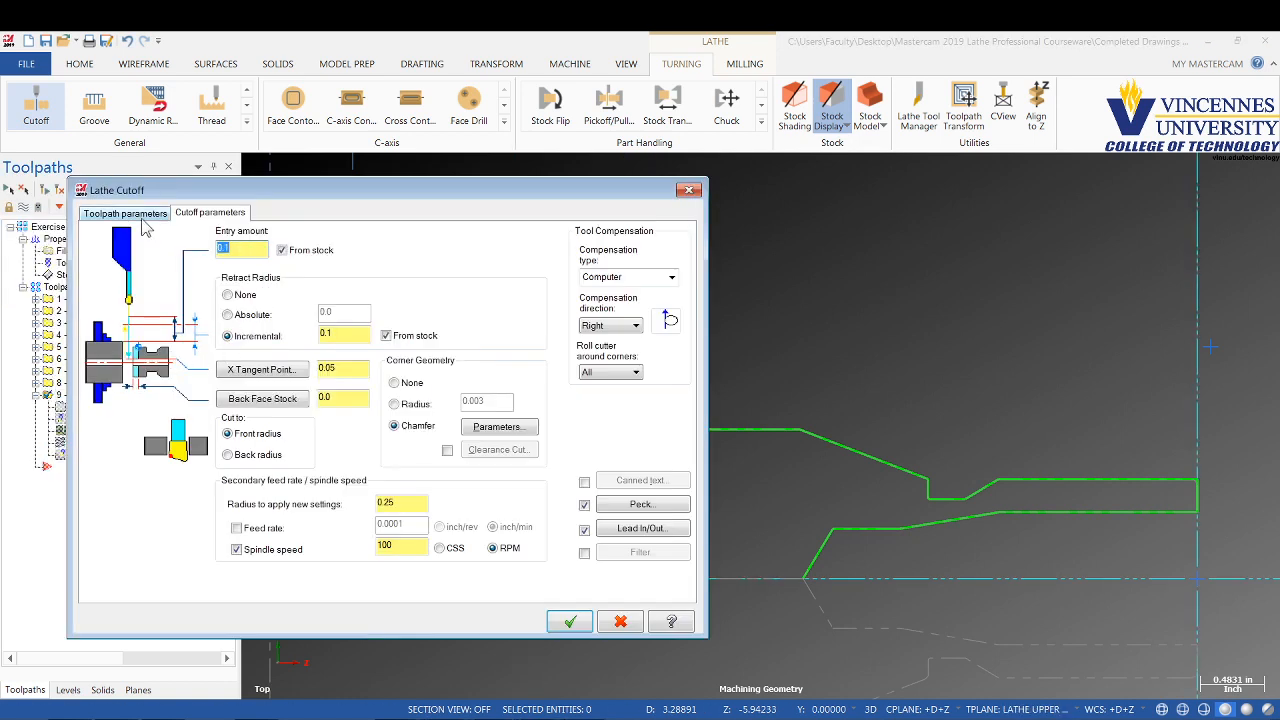
click(150, 213)
right_click(145, 254)
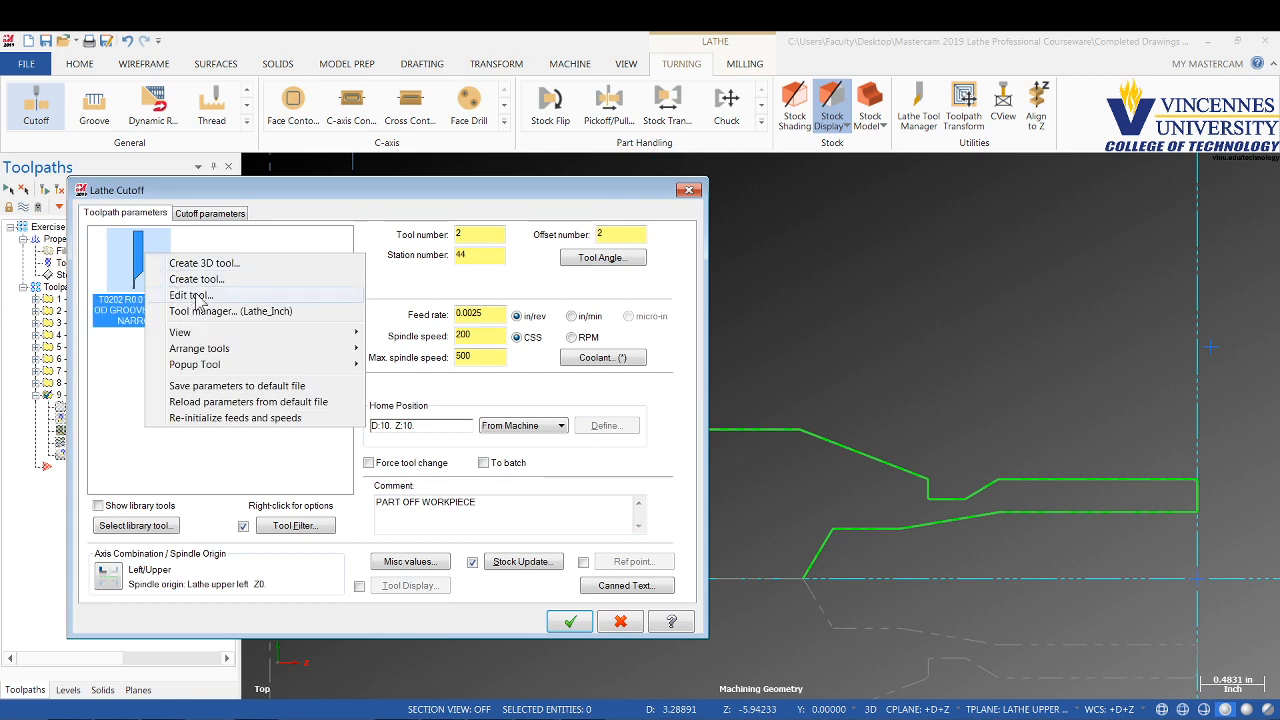
click(195, 296)
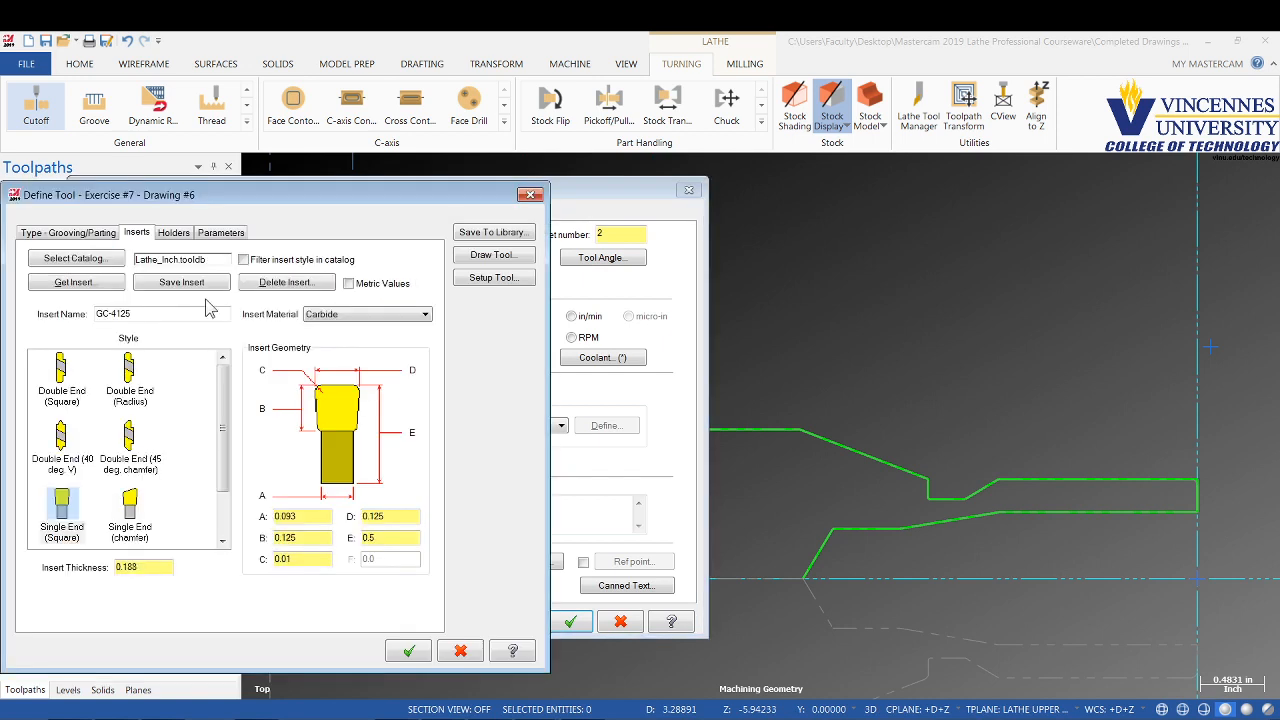
click(170, 233)
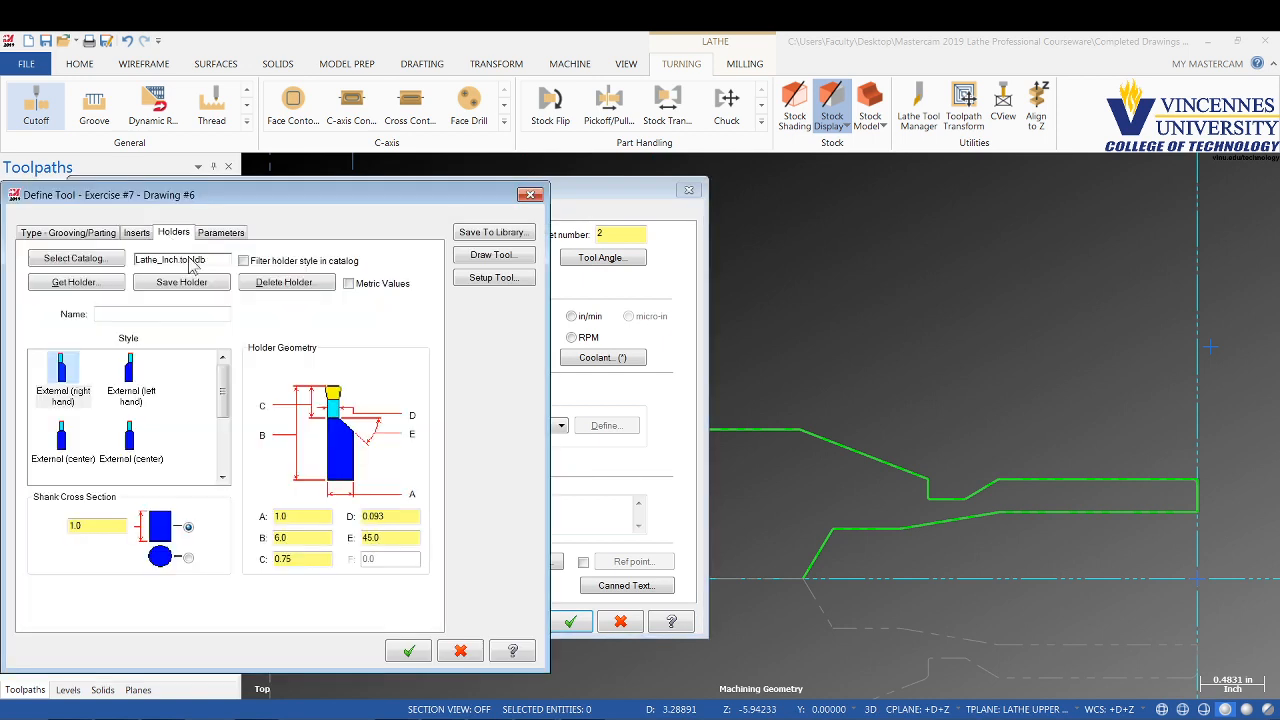
double_click(290, 559)
text(2)
click(413, 655)
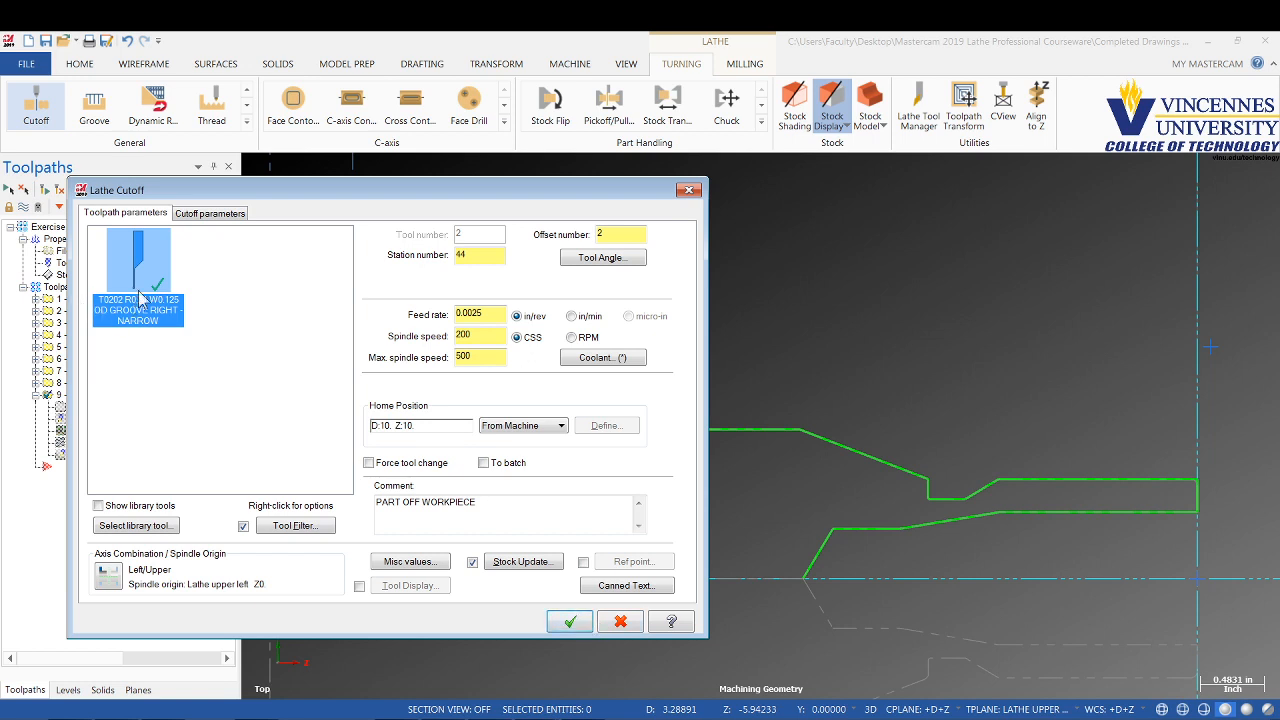
Regenerate the cutoff toolpath with the edited holder, continue past the tool collision, and inspect the path
click(566, 624)
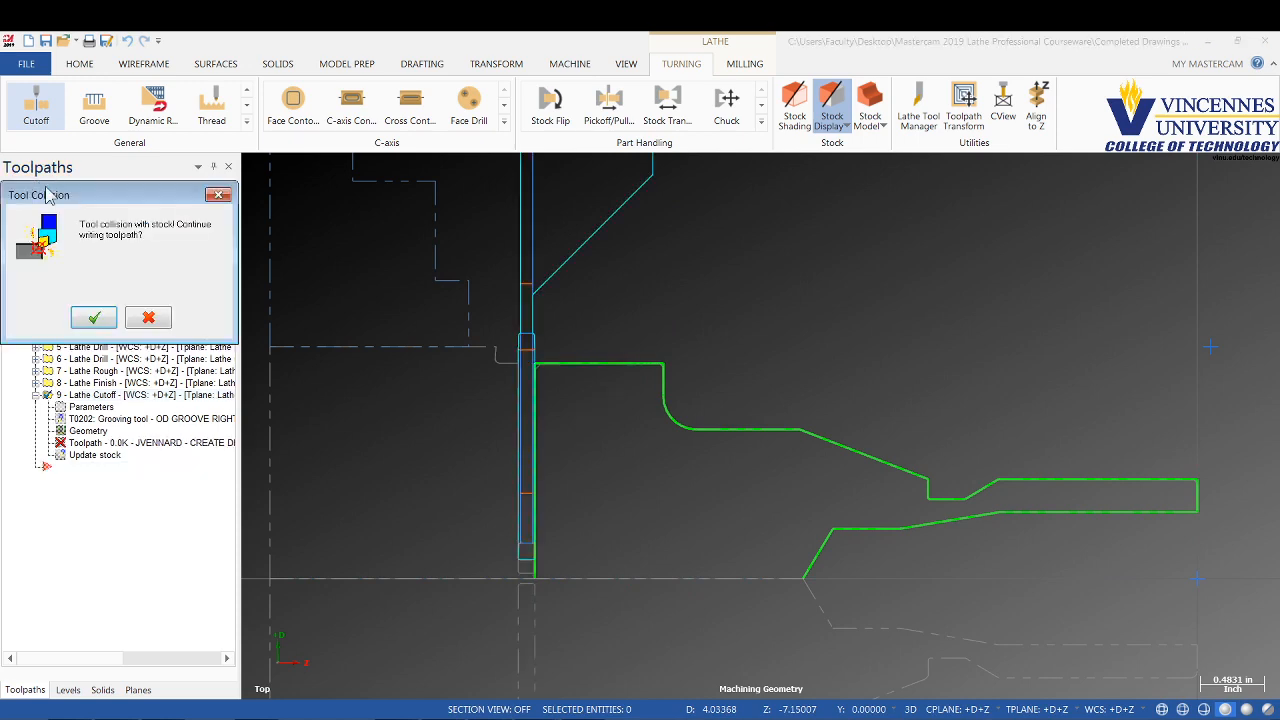
click(94, 318)
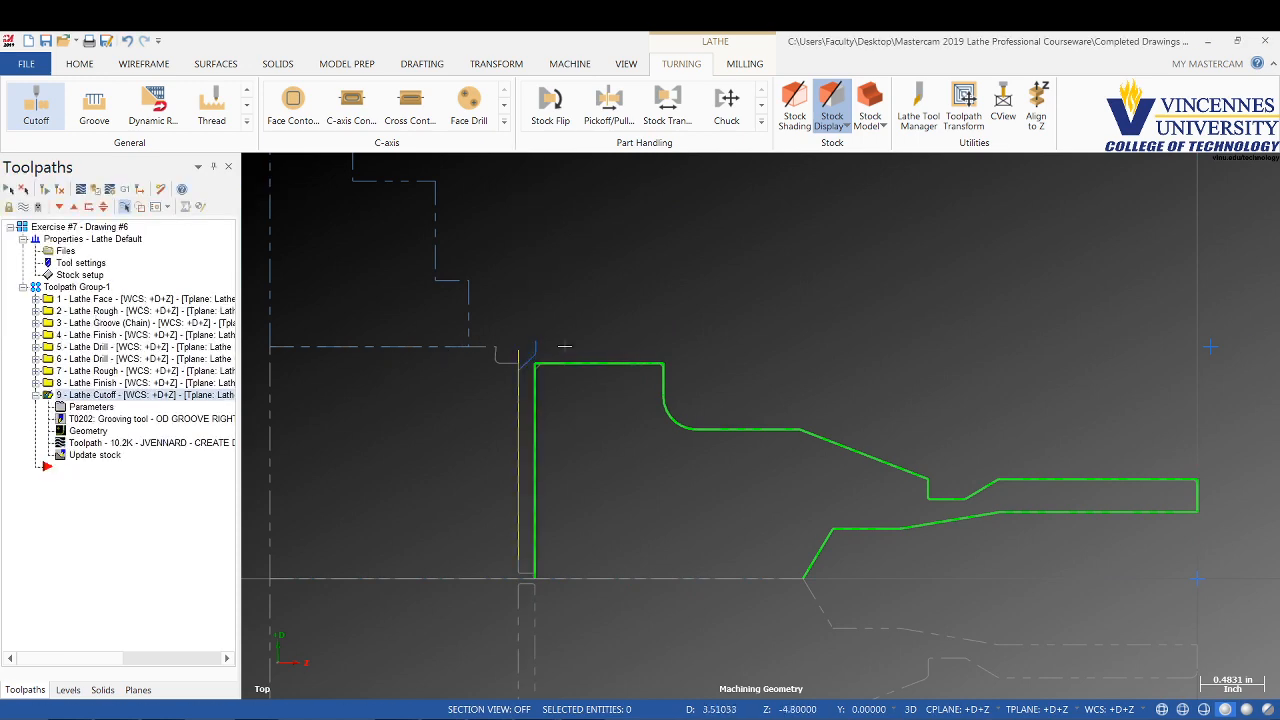
scroll(527, 372, up, 2)
scroll(520, 373, down, 2)
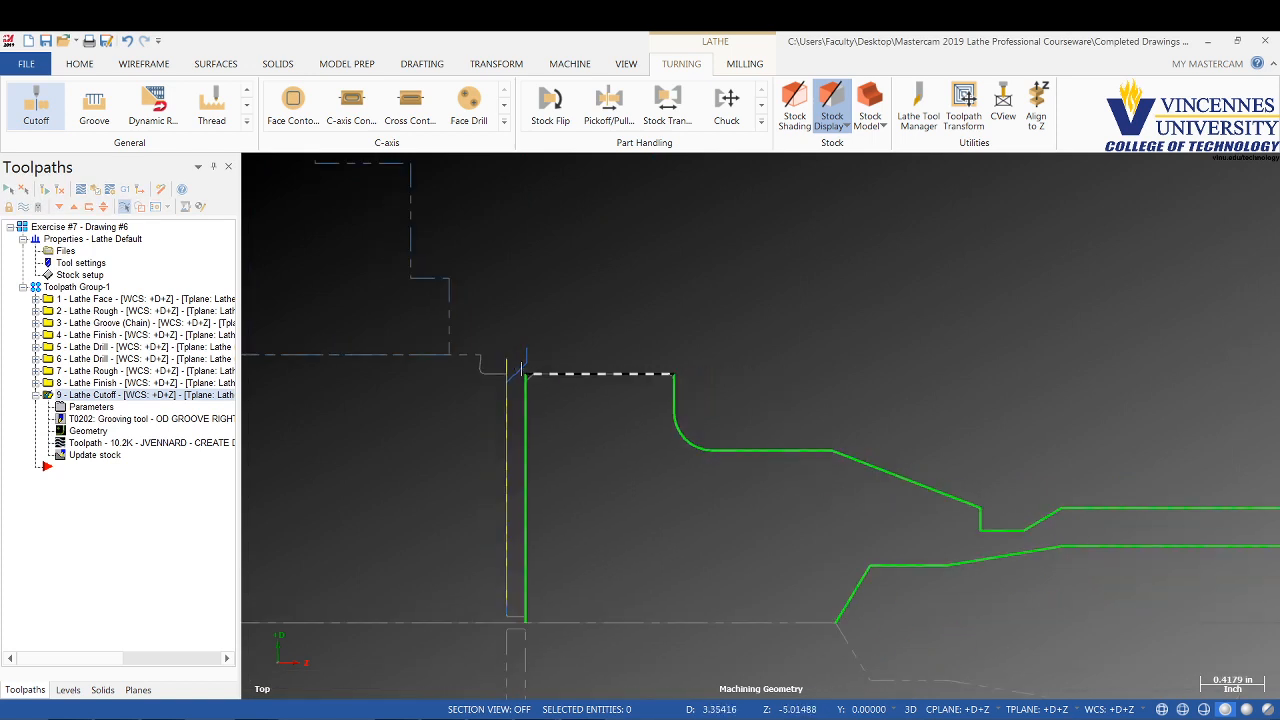
scroll(506, 372, down, 1)
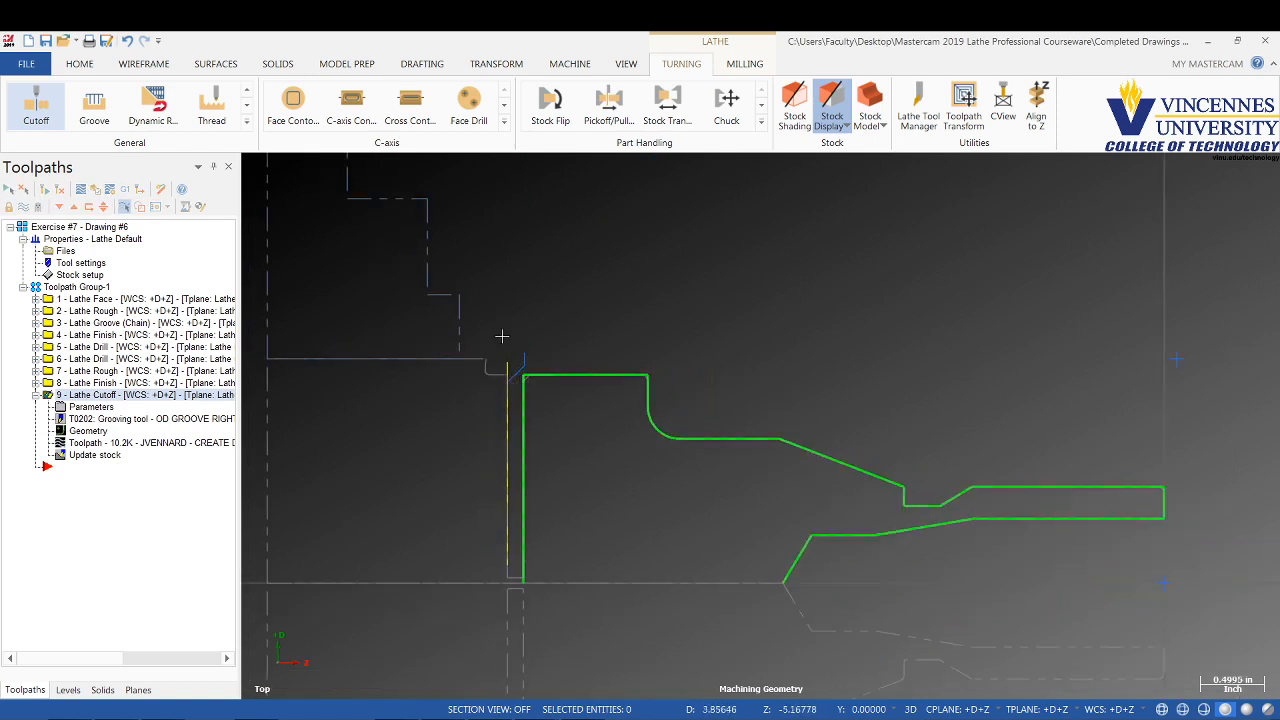
Enable a clearance cut for the cutoff with a 0.1 entry amount from stock and X and Z increments of 0.1
click(88, 408)
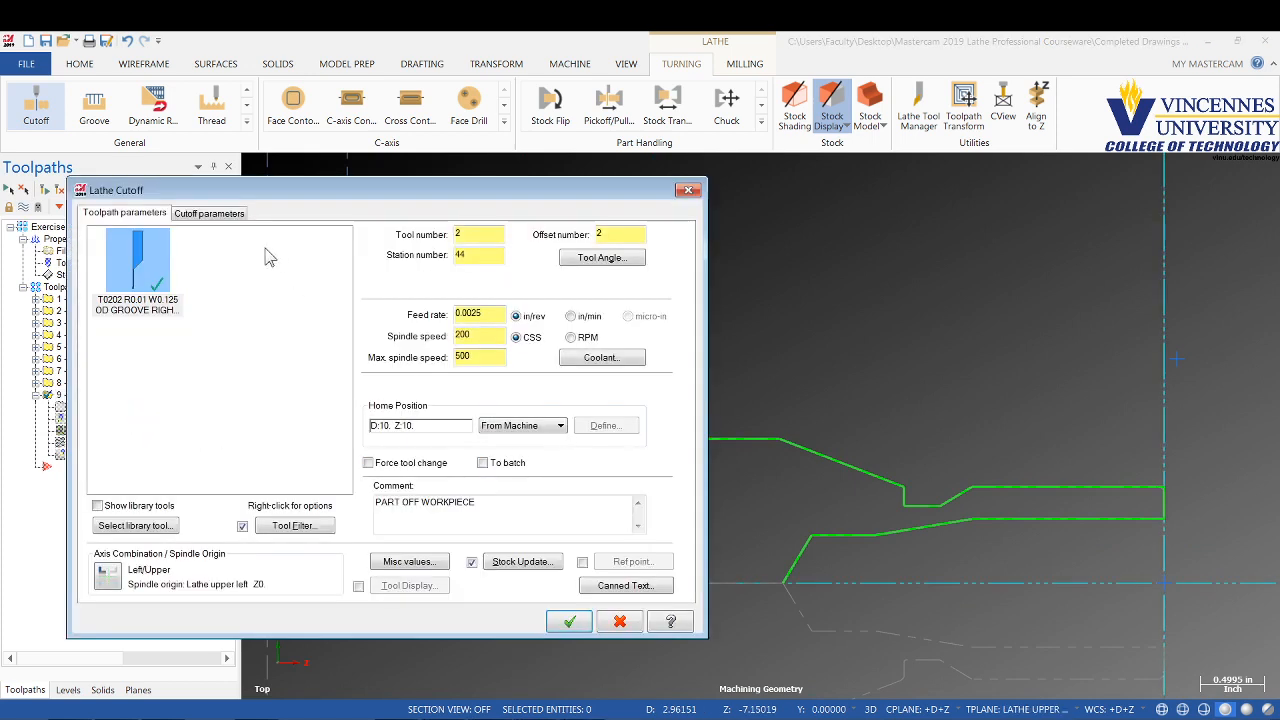
click(212, 214)
click(447, 451)
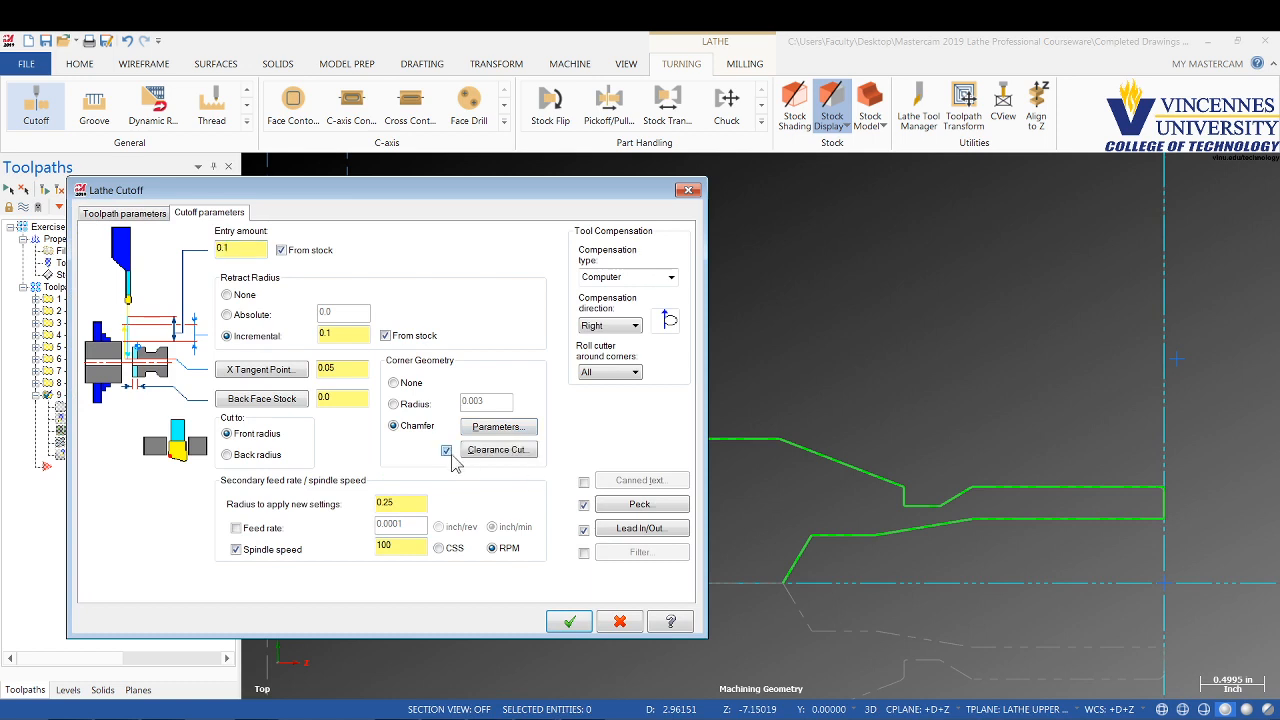
click(477, 452)
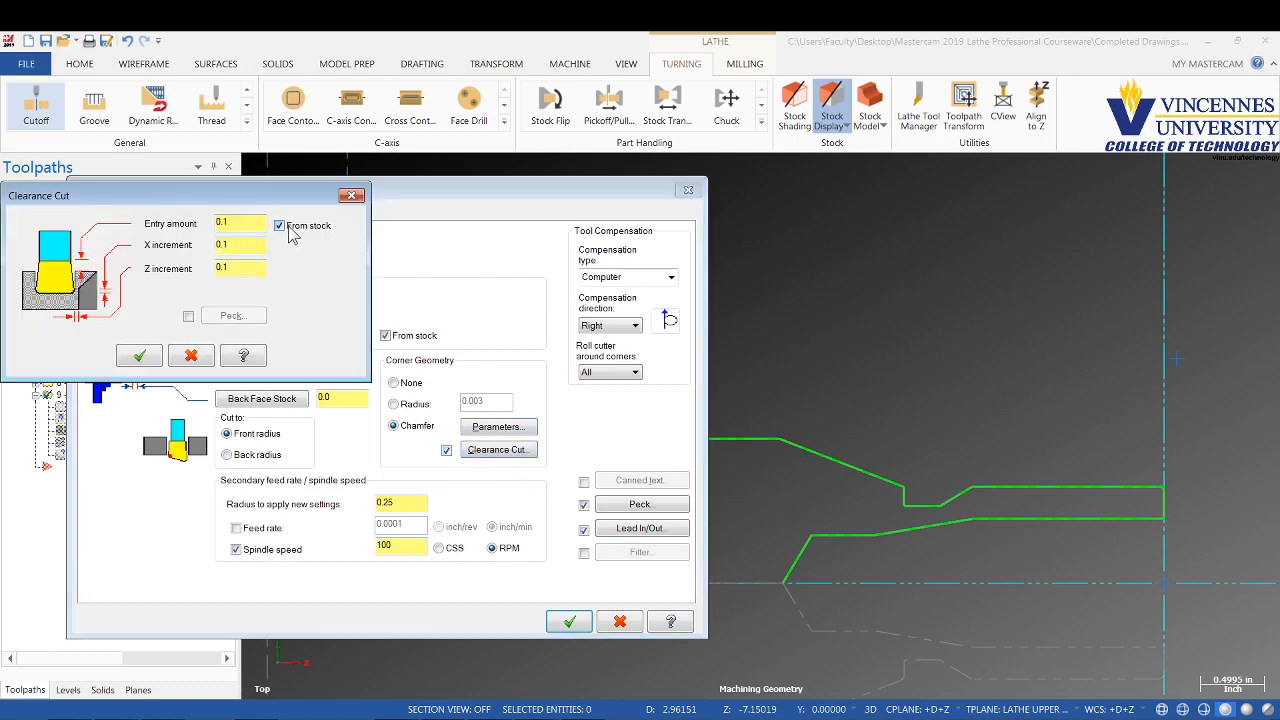
click(140, 357)
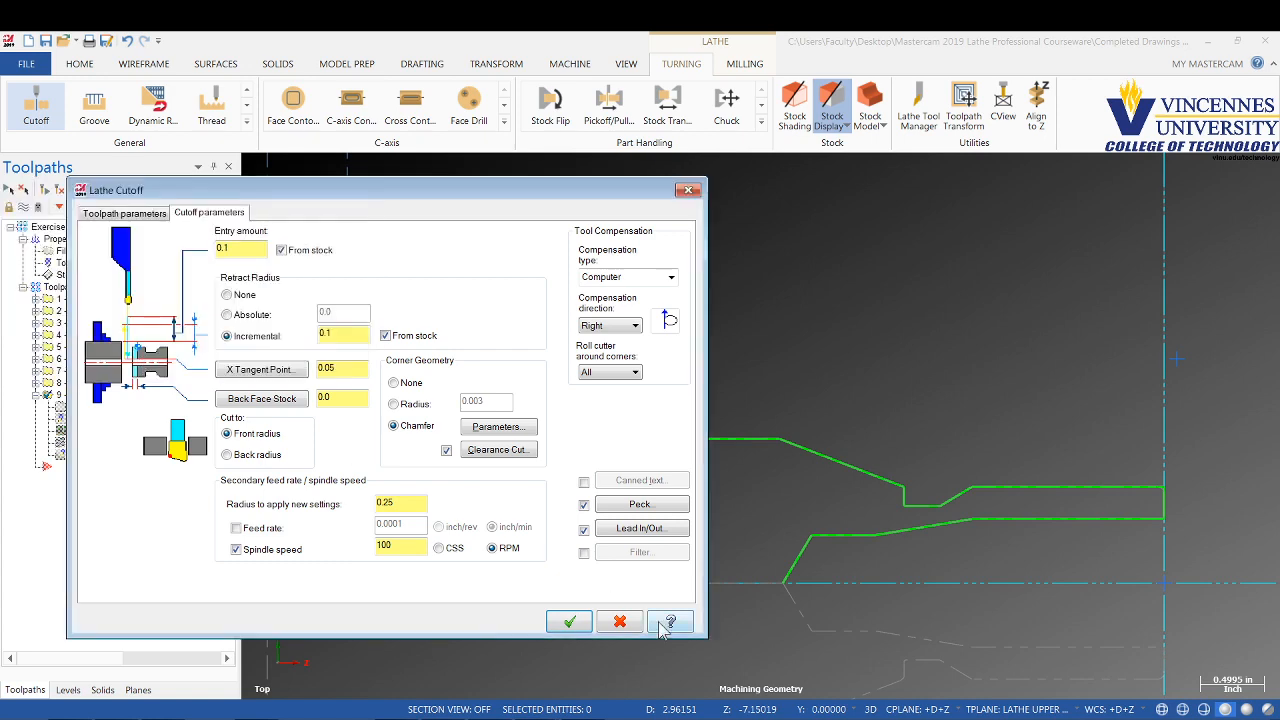
Regenerate the cutoff toolpath with the clearance cut and inspect the path beside the part's back face
click(572, 622)
click(44, 189)
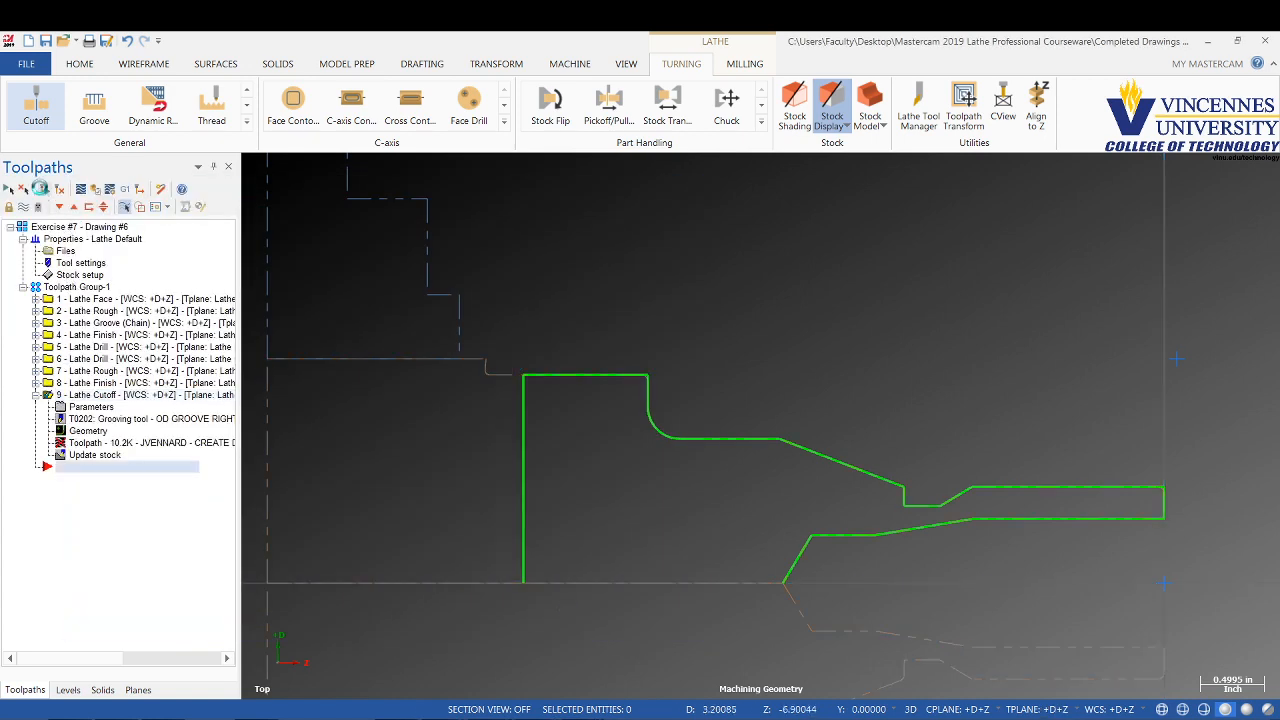
scroll(509, 368, up, 1)
scroll(510, 370, up, 1)
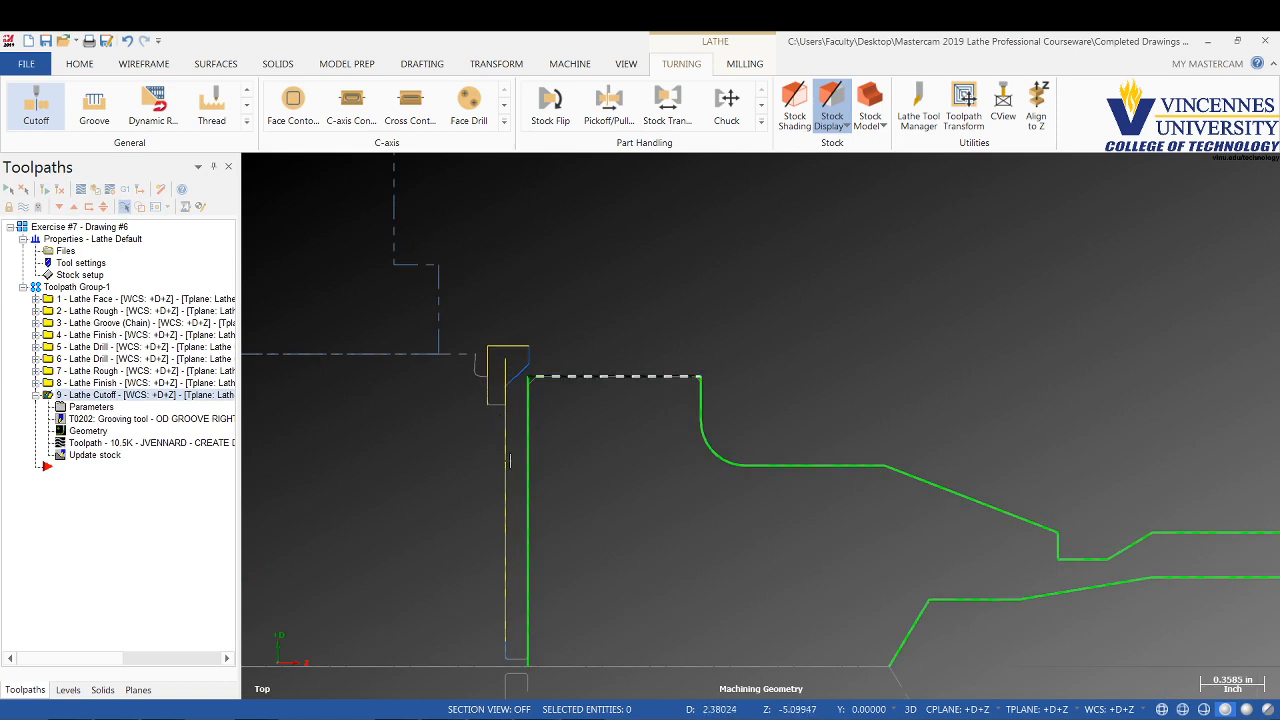
scroll(461, 283, down, 2)
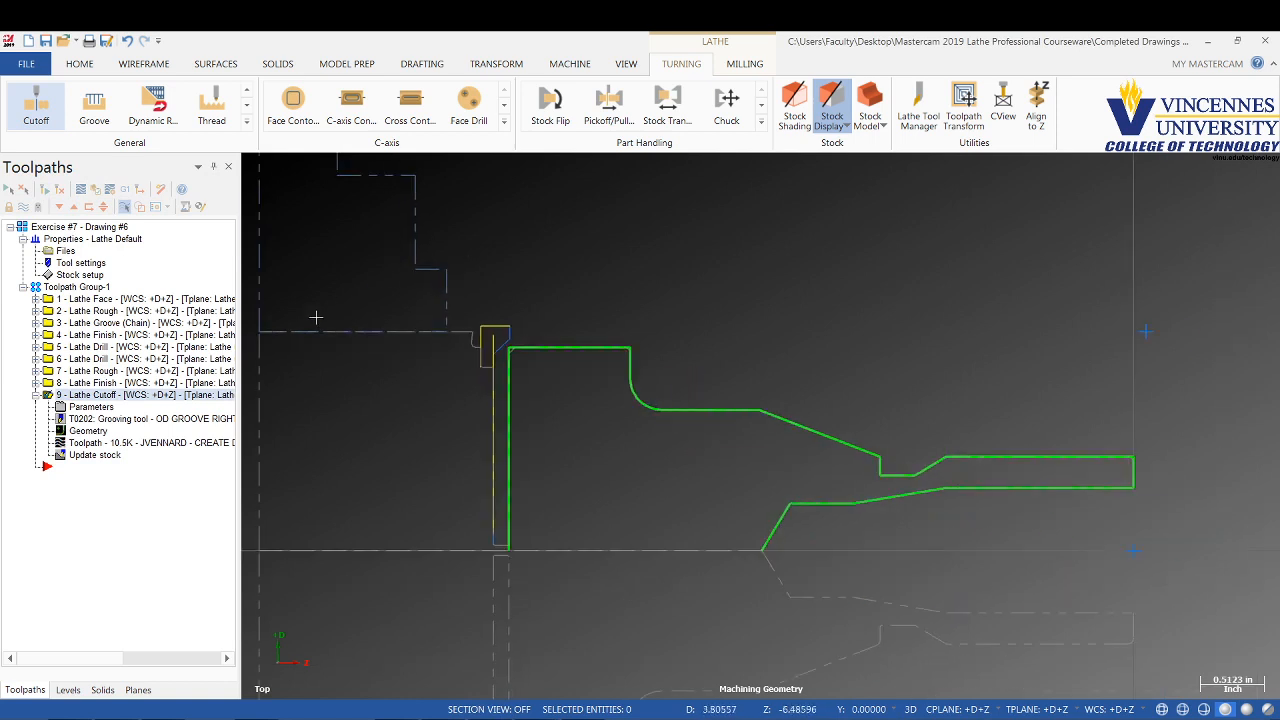
scroll(391, 296, down, 2)
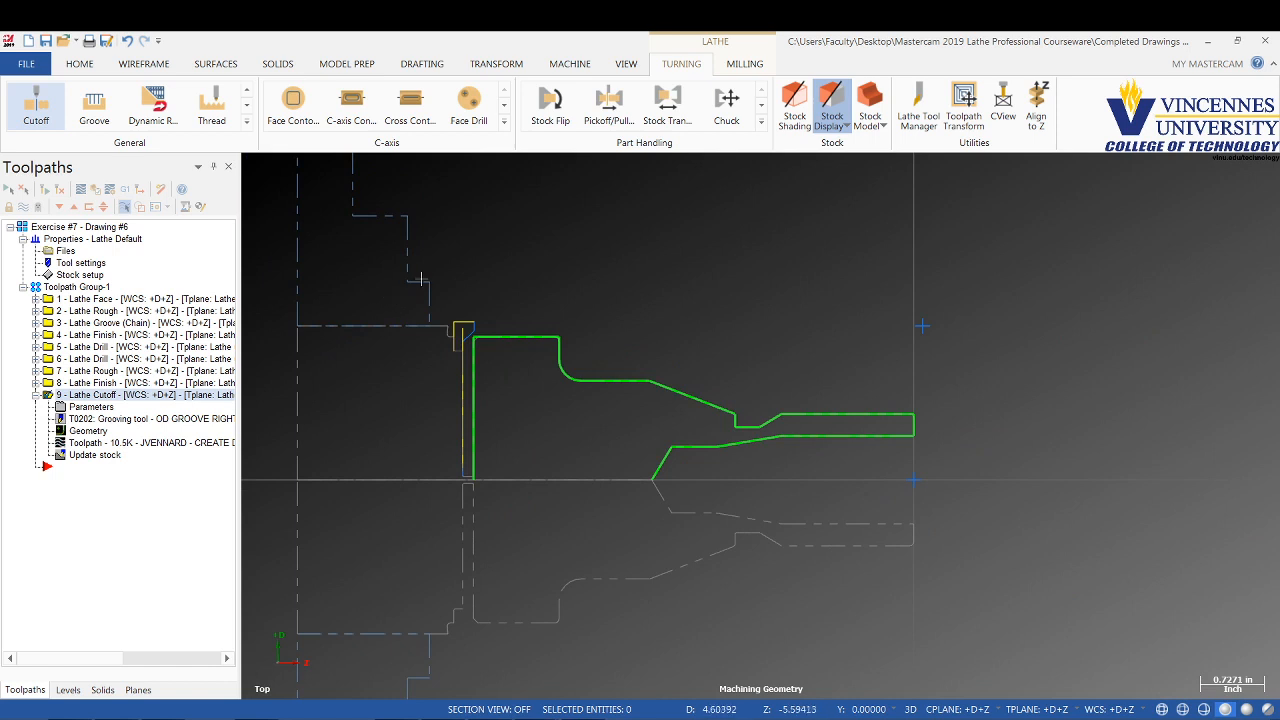